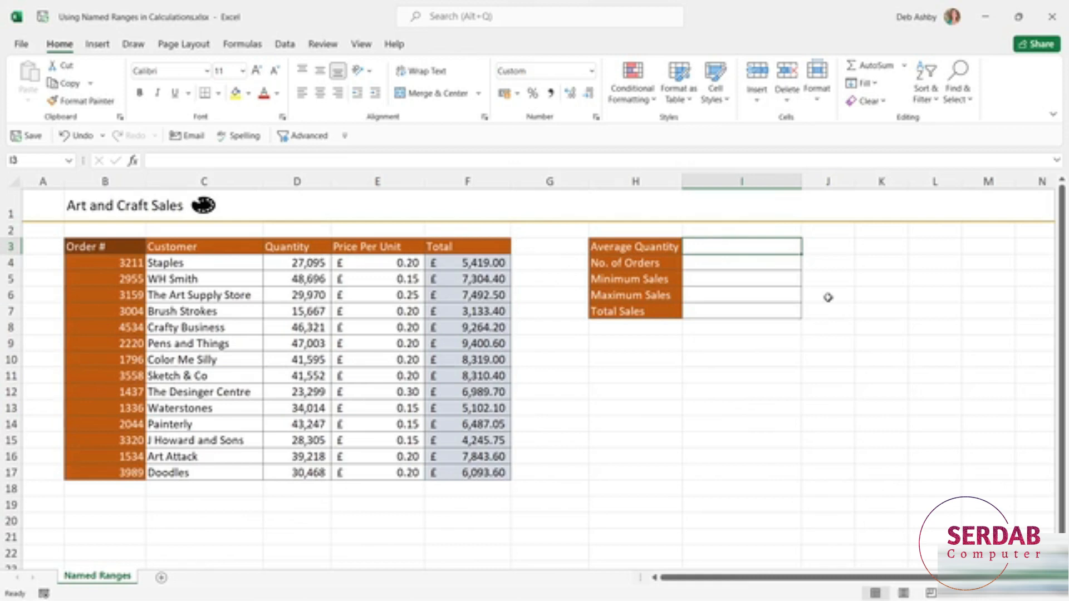
Calculate the average quantity in cell I3 with =AVERAGE(Quantity), using the Quantity named range.
type("=AV")
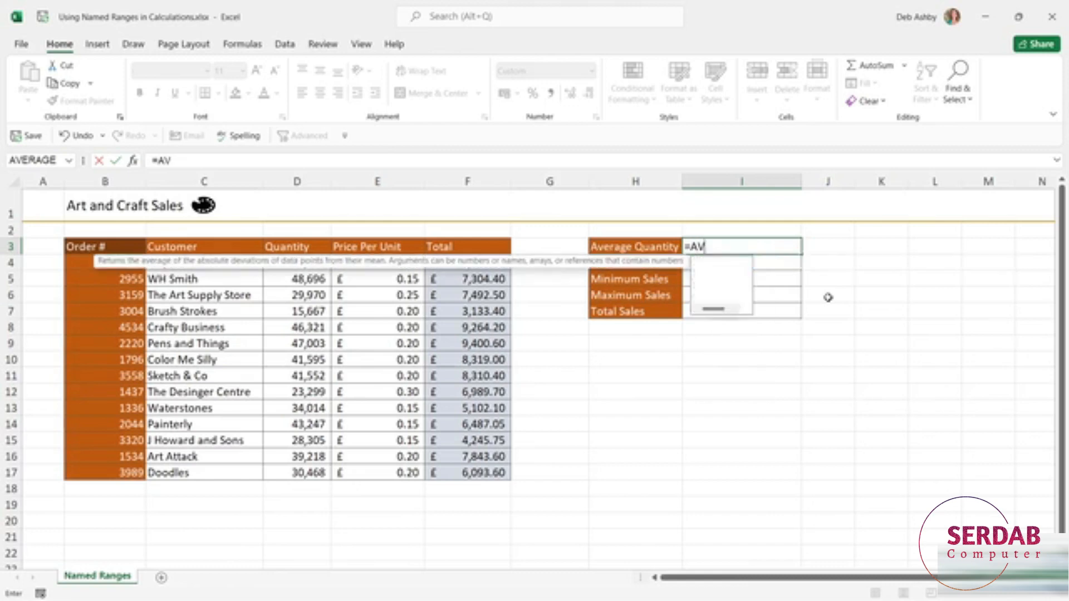
type("ERAGE")
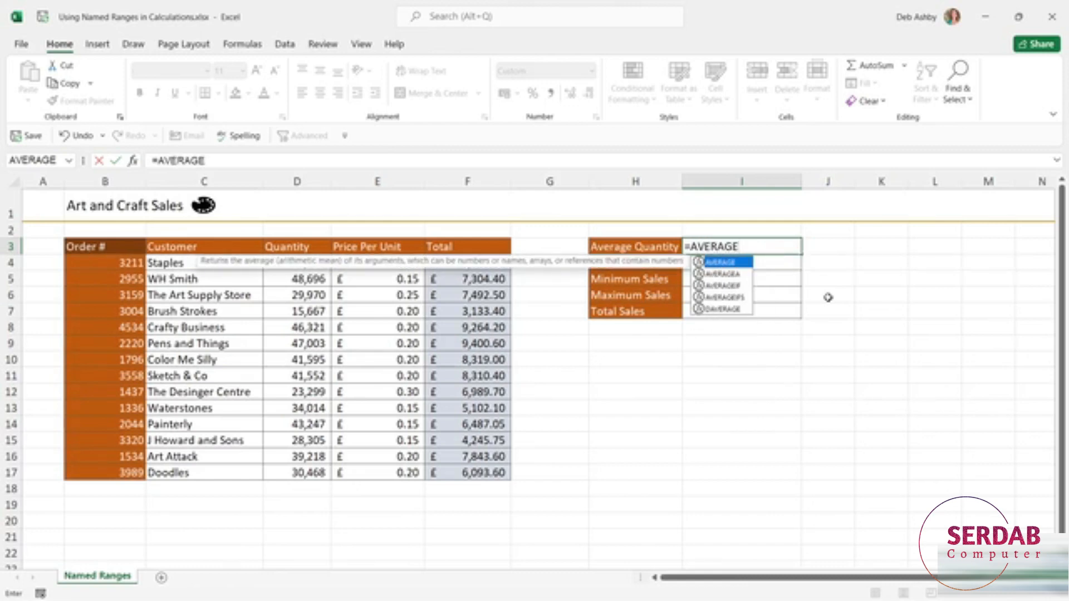
type("(")
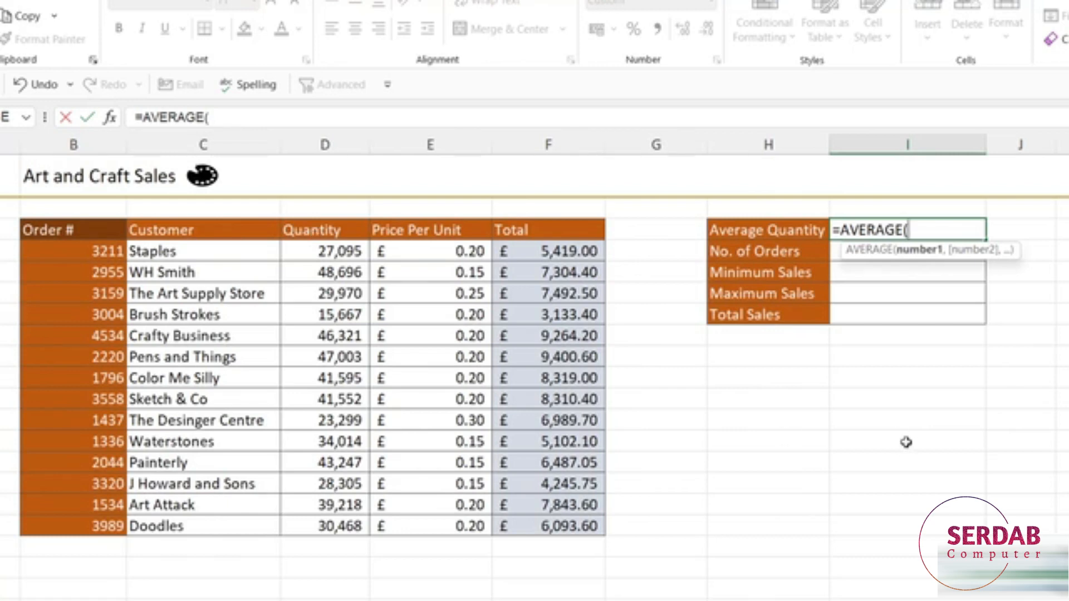
type("Qua")
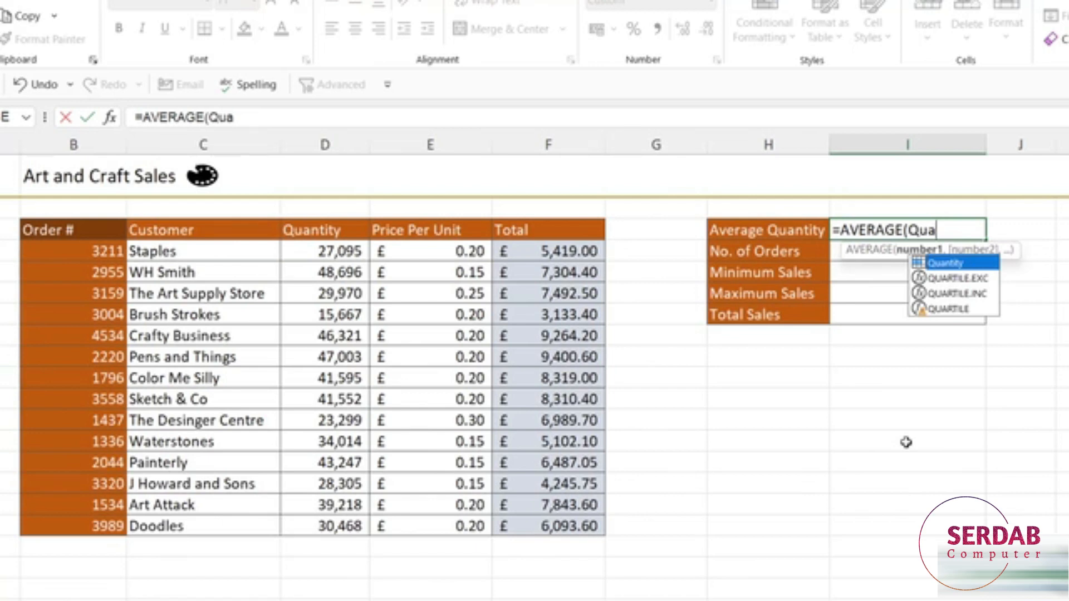
key("Tab")
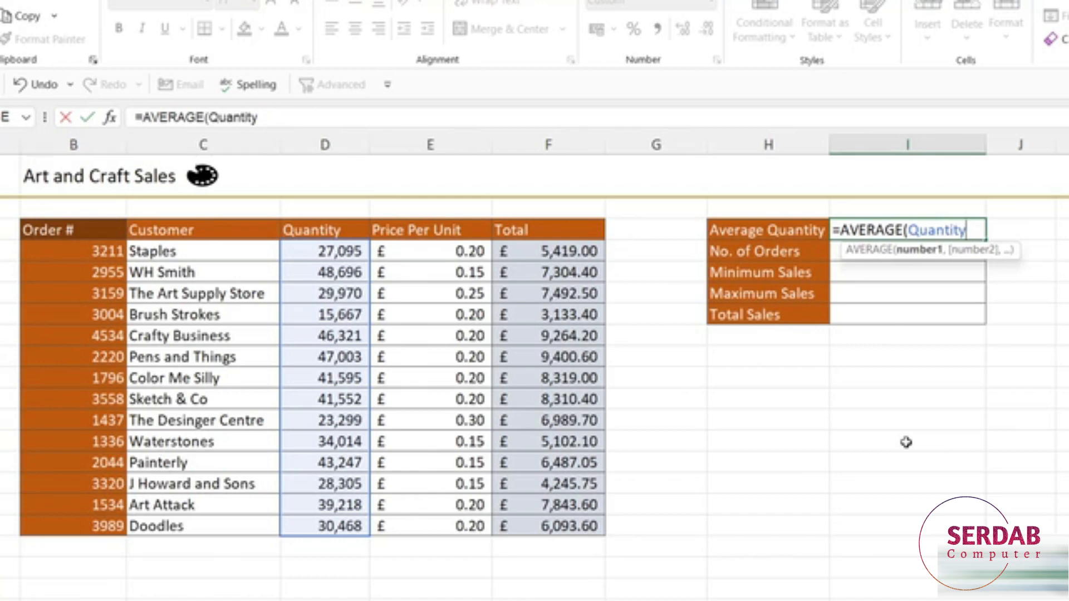
type(")")
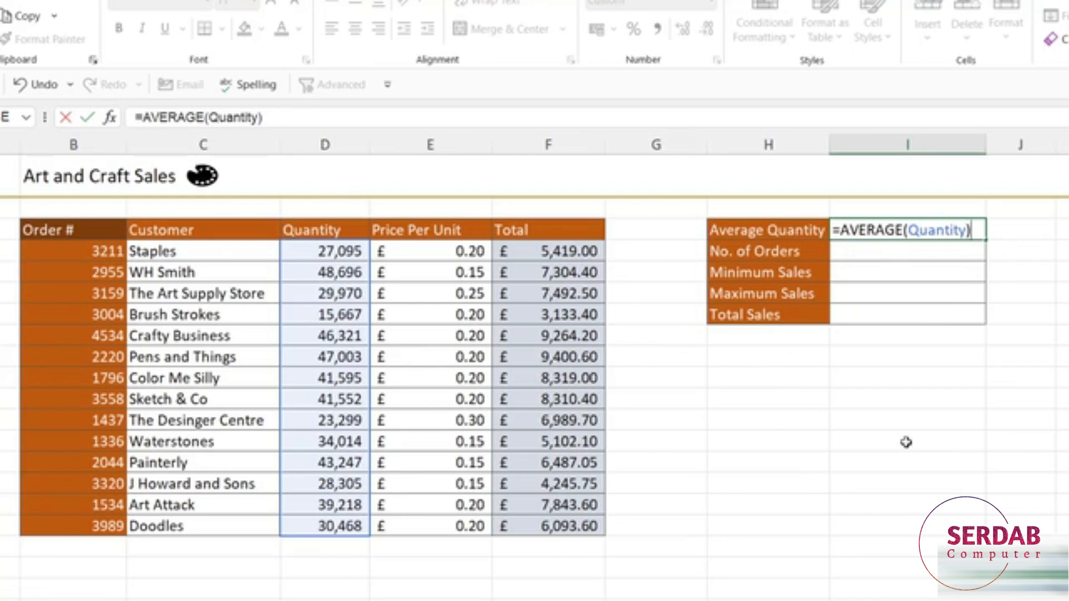
key("Return")
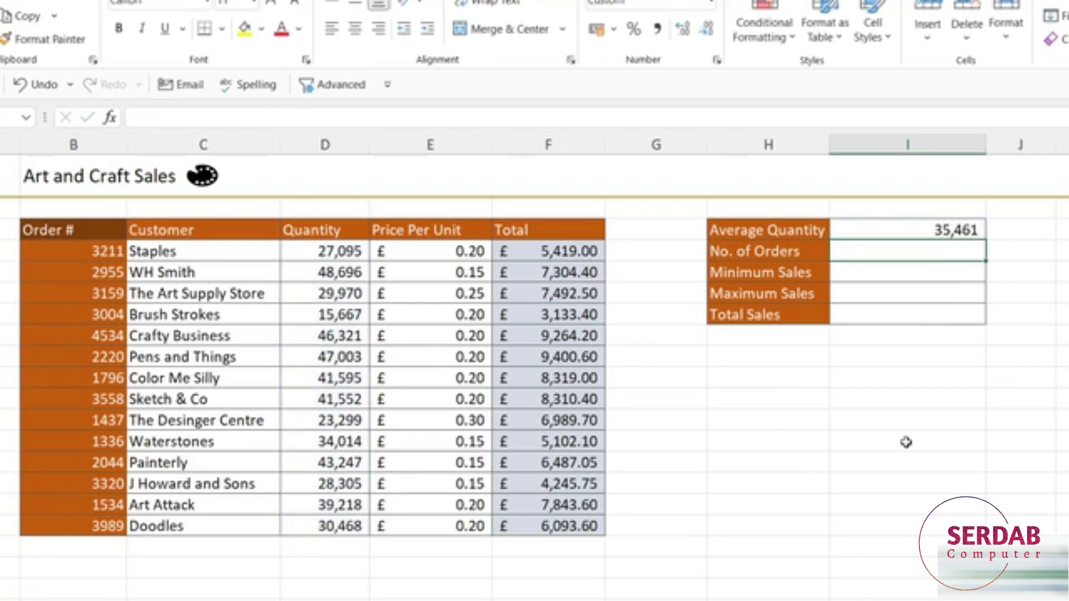
left_click(941, 231)
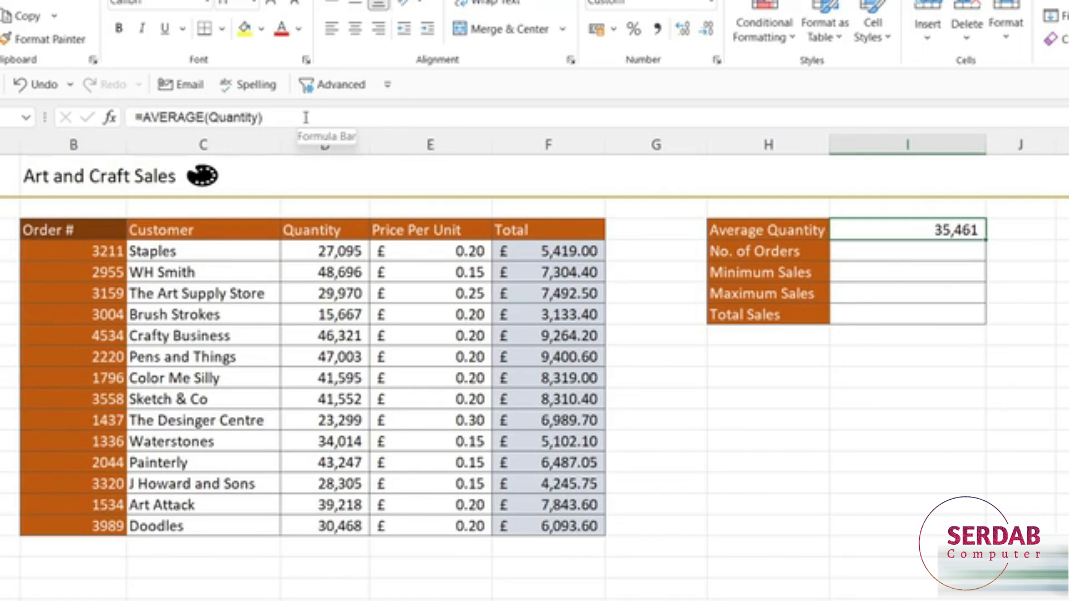
Calculate the number of orders in cell I4 with =COUNT(Orders), using the Orders named range.
left_click(917, 251)
type("=")
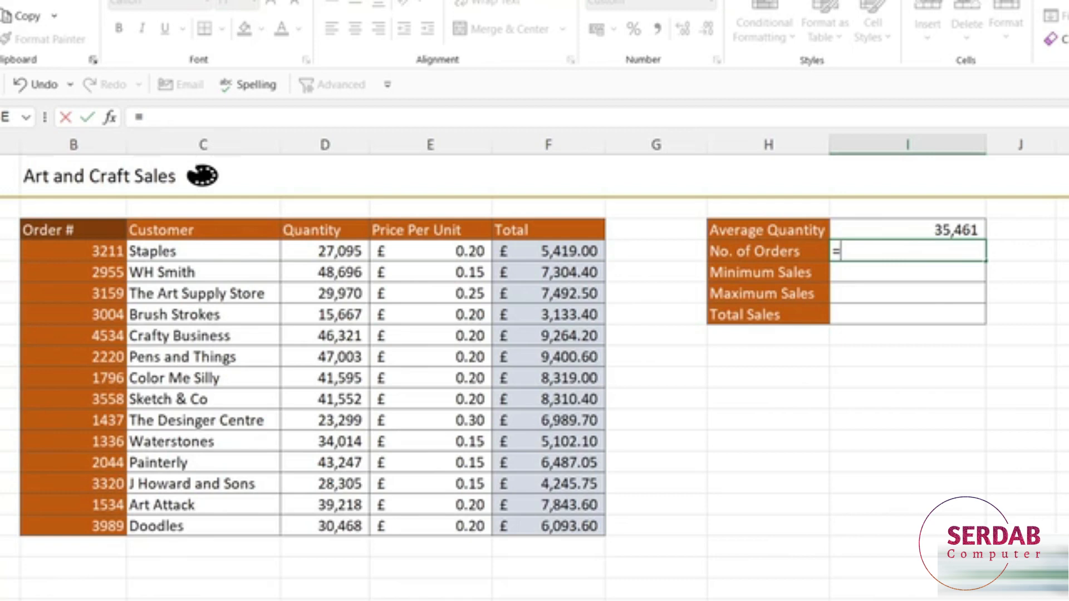
type("COUNT(")
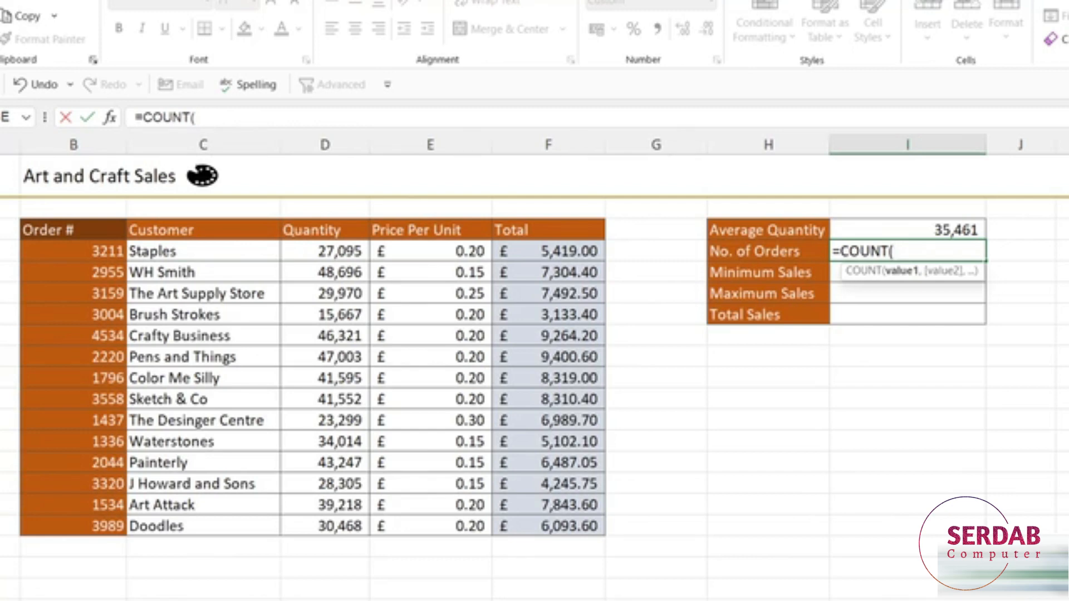
type("Ord")
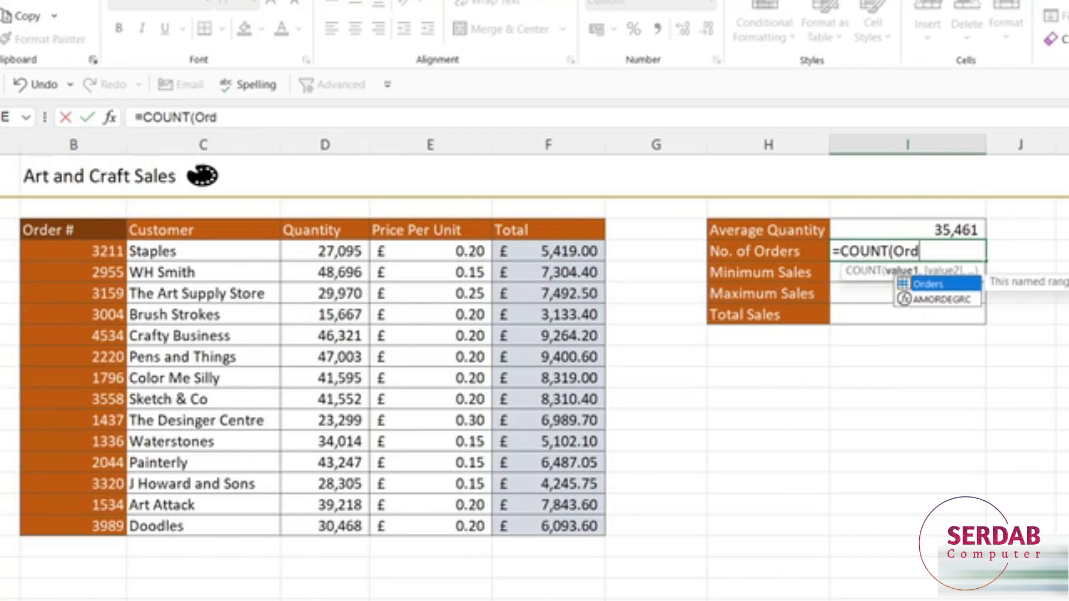
key("Tab")
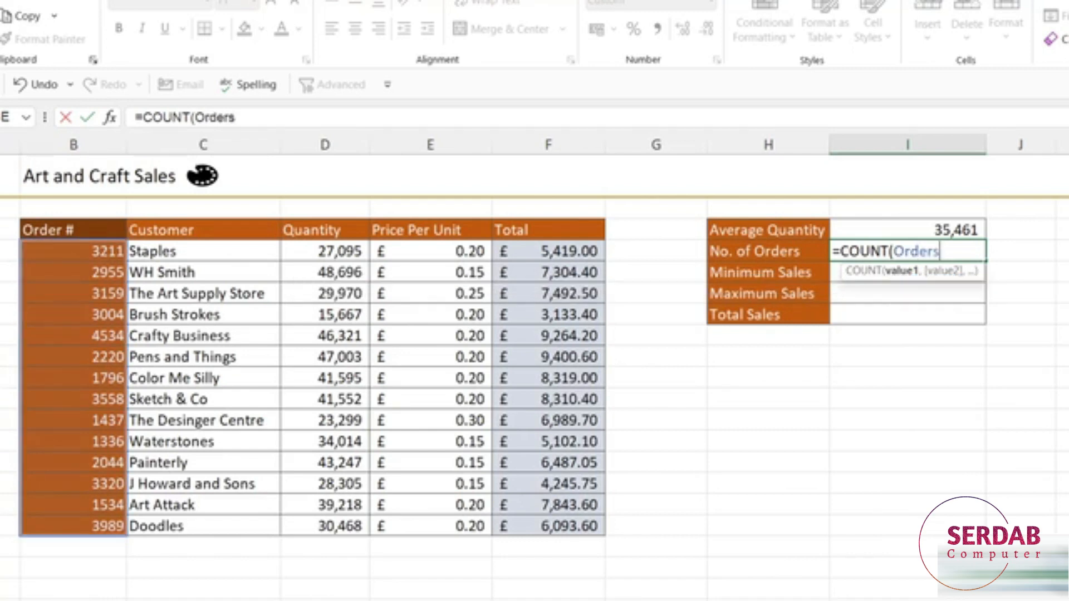
type(")")
key("Return")
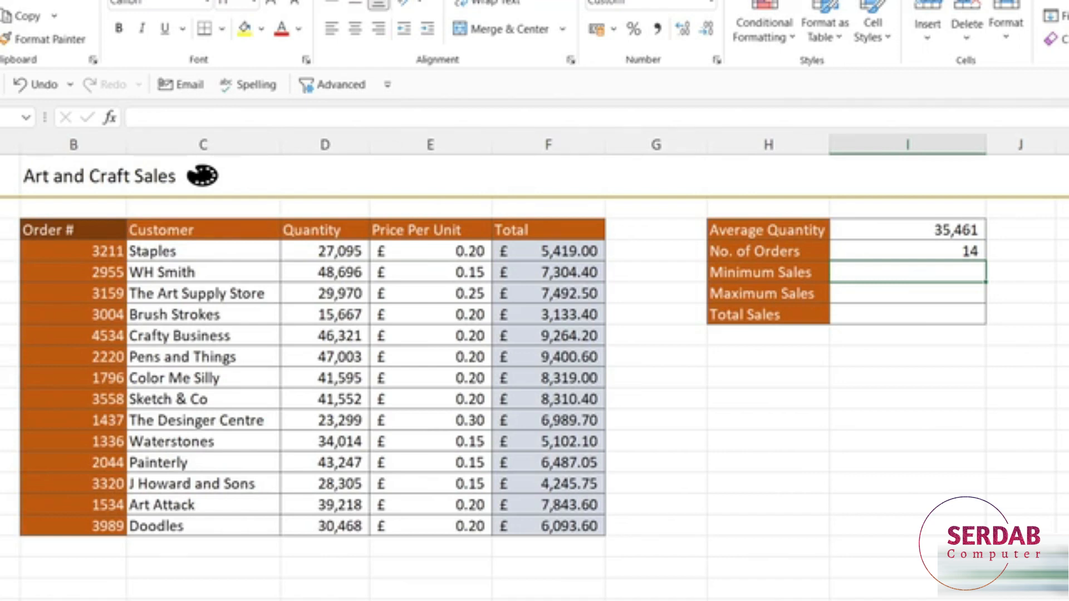
Calculate the minimum sales in cell I5 with =MIN(Total), inserting the Total name through Paste Name.
type("=")
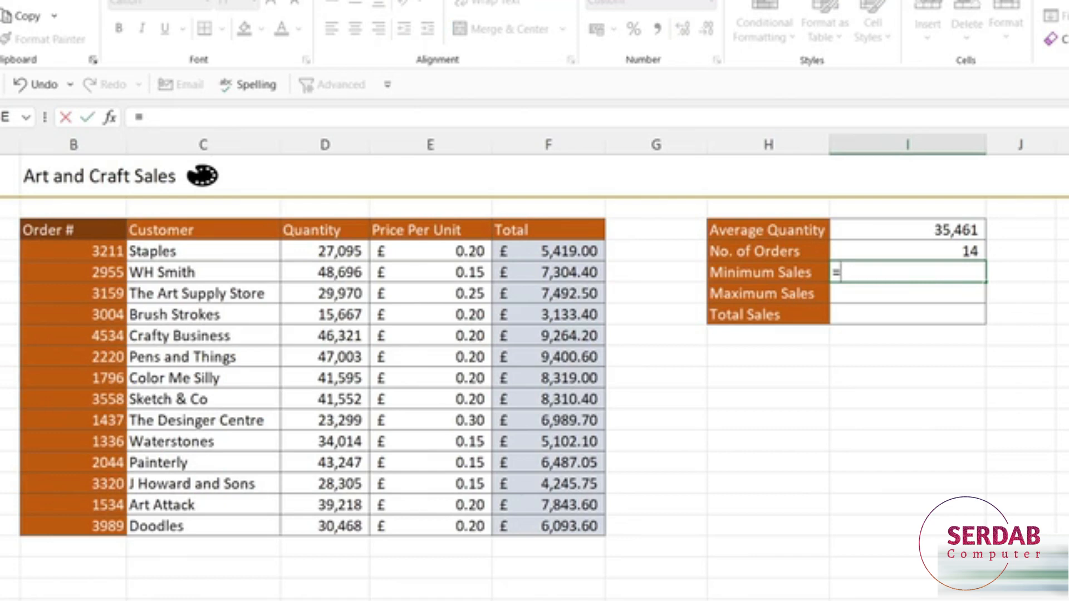
type("MIN")
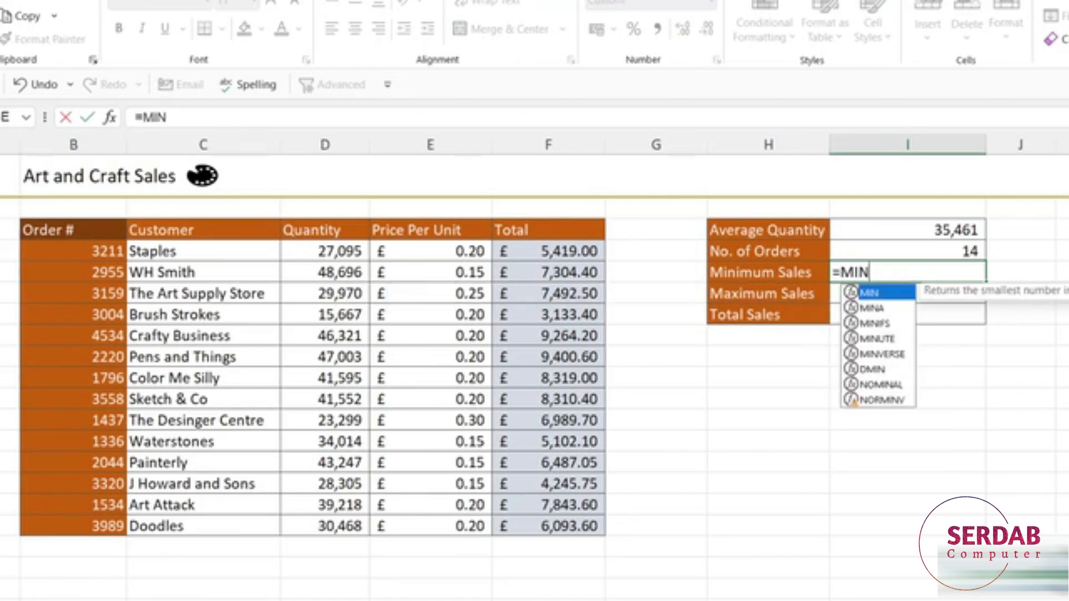
type("(")
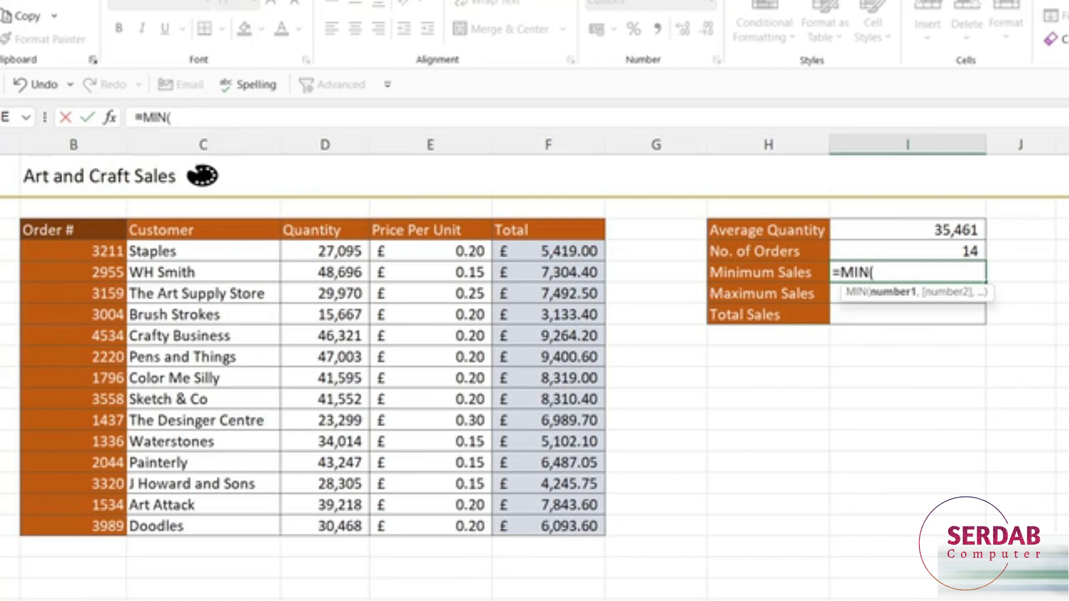
key("F3")
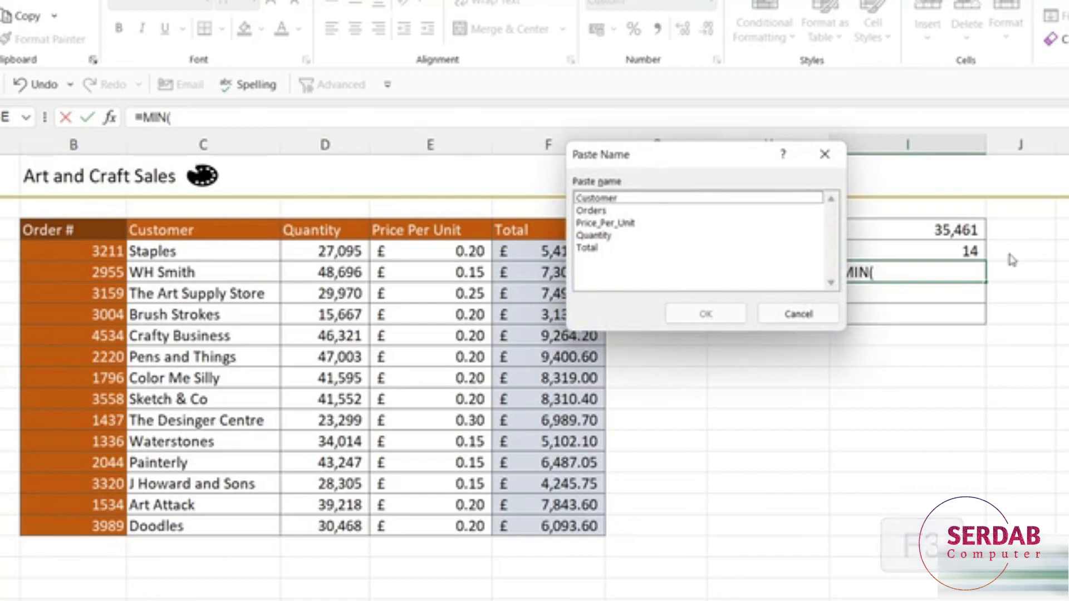
left_click_drag(700, 162, 524, 214)
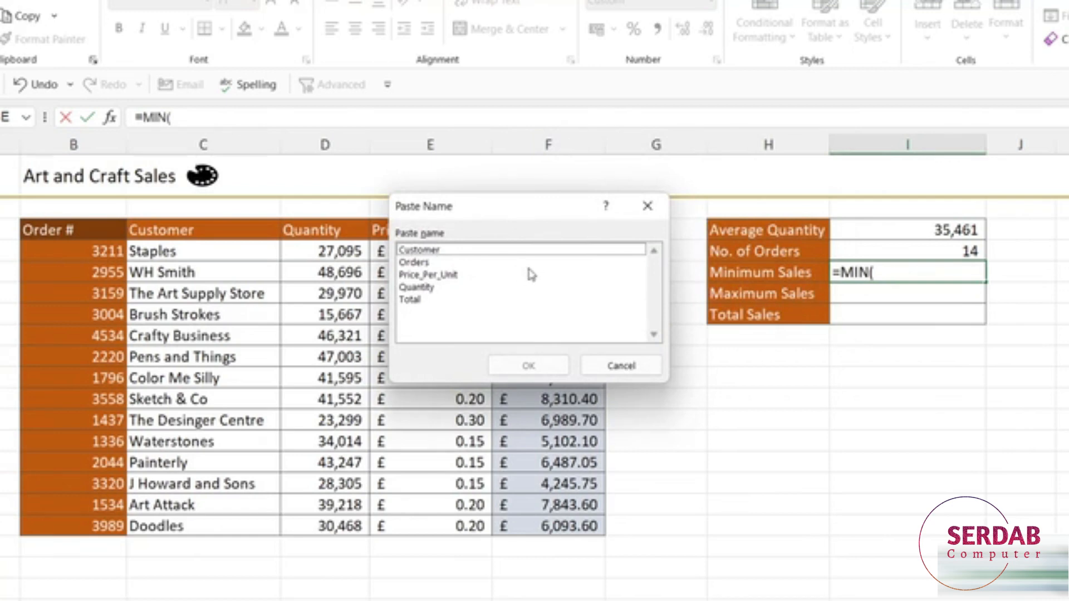
left_click(417, 302)
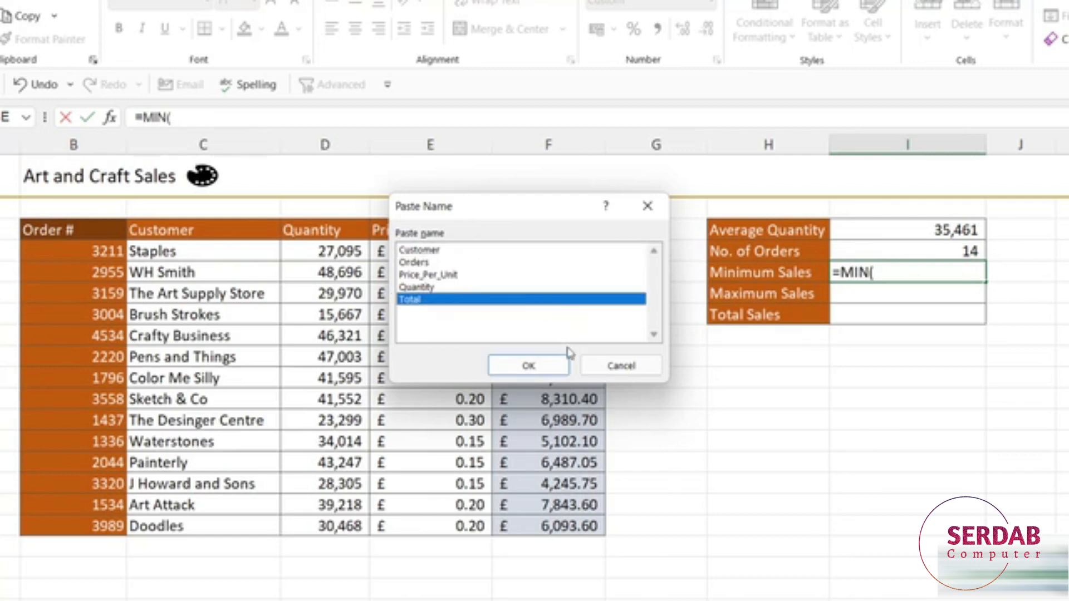
left_click(521, 365)
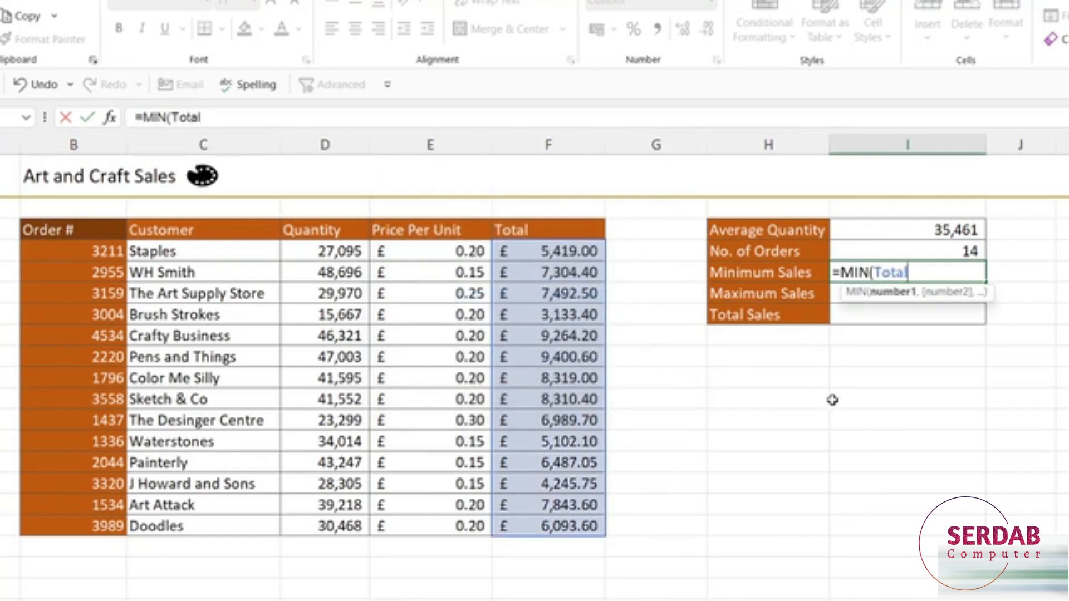
type(")")
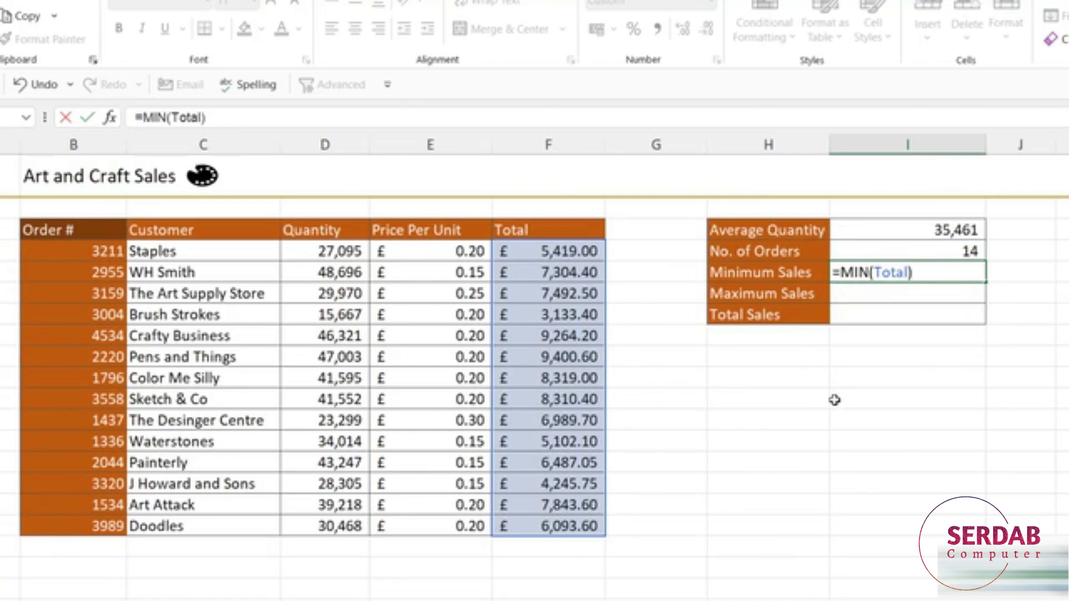
key("Return")
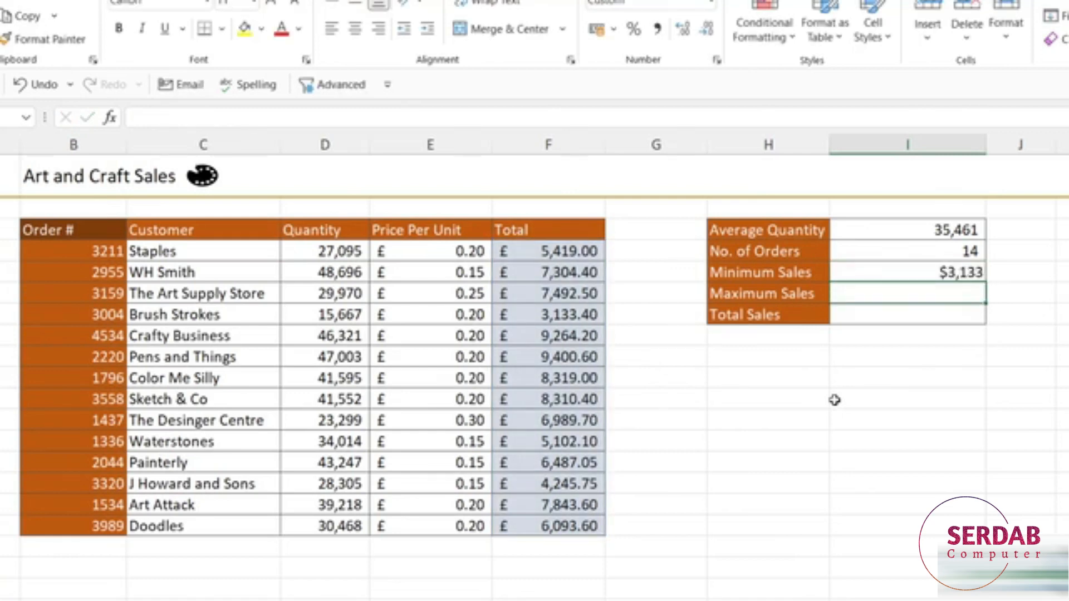
Calculate the maximum sales in cell I6 with =MAX(Total), inserting the Total name through Paste Name.
type("=")
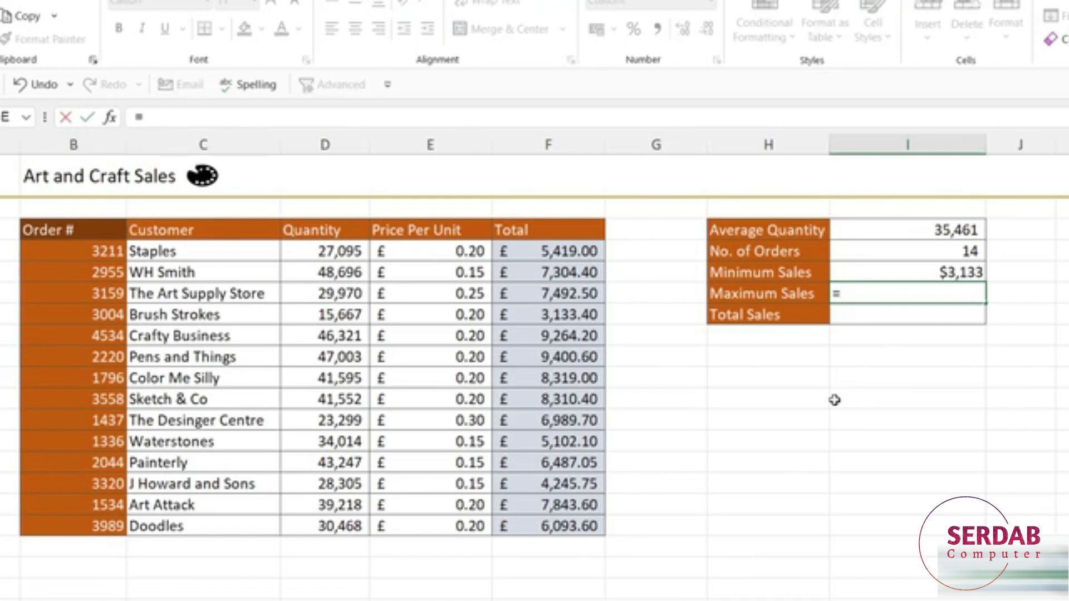
type("Max")
key("Tab")
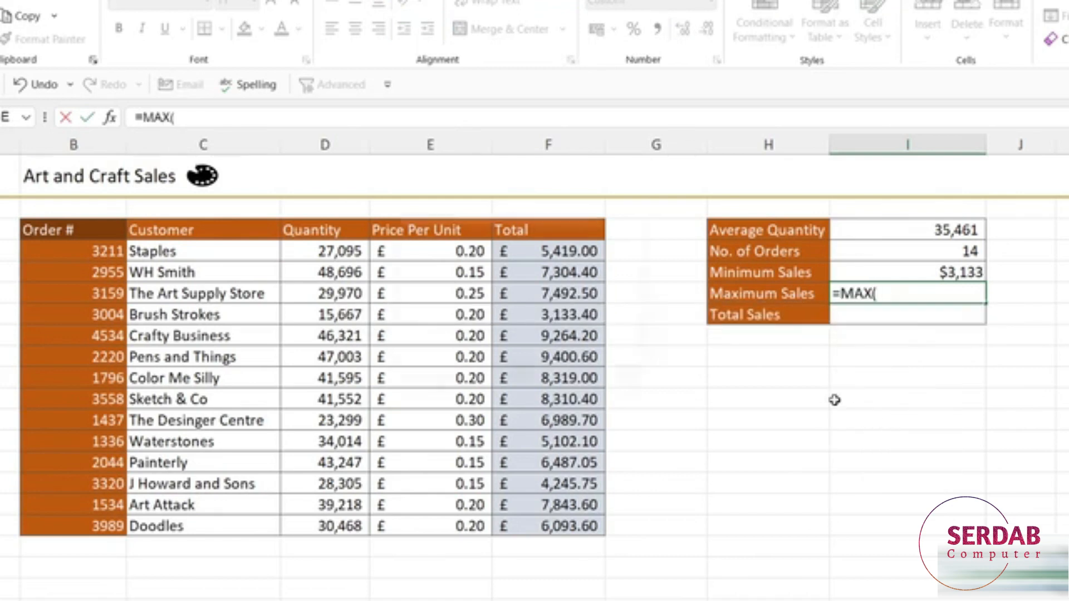
key("F3")
left_click(412, 299)
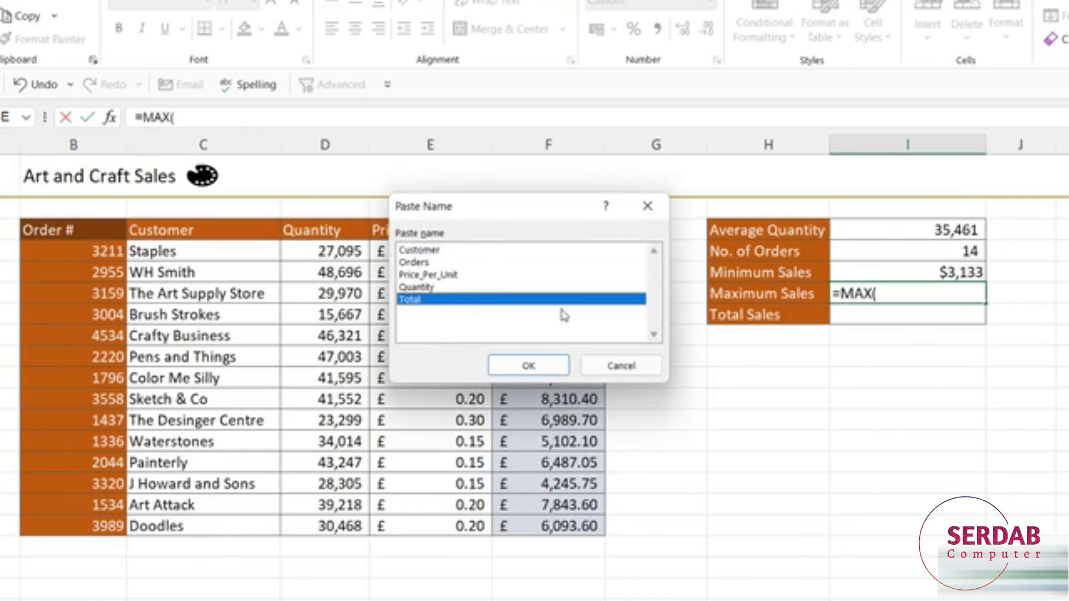
left_click(545, 367)
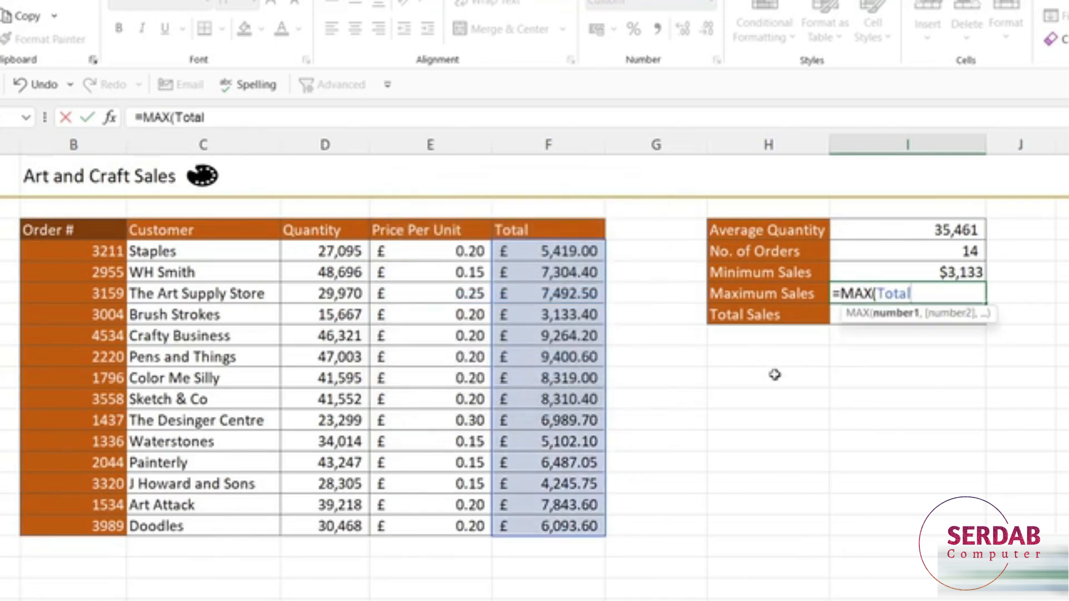
type(")")
key("Return")
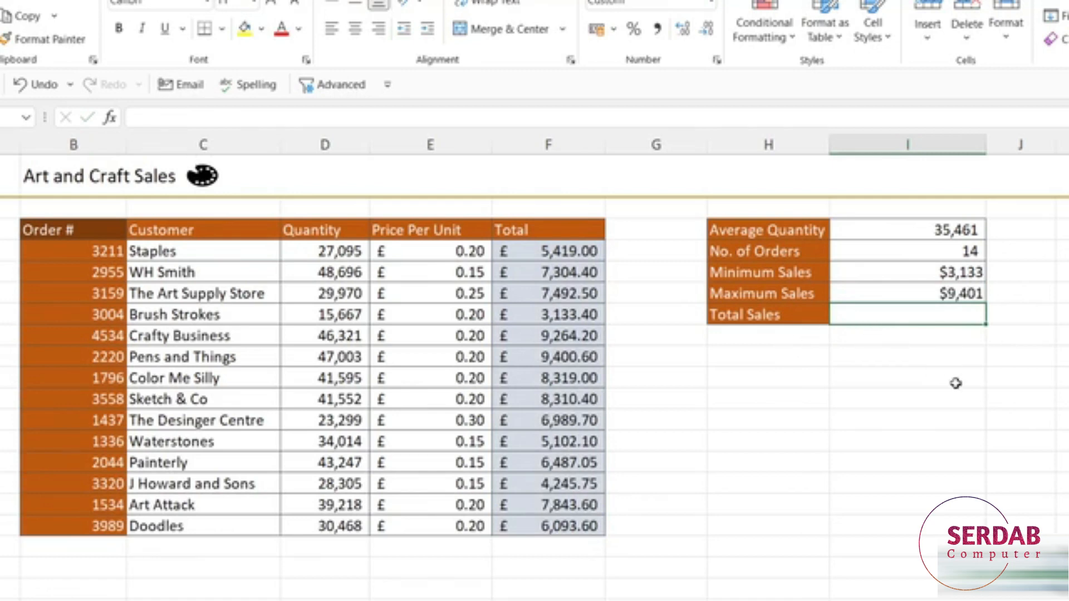
Calculate the total sales in cell I7 with =SUM(Total), using the Total named range.
type("=sum")
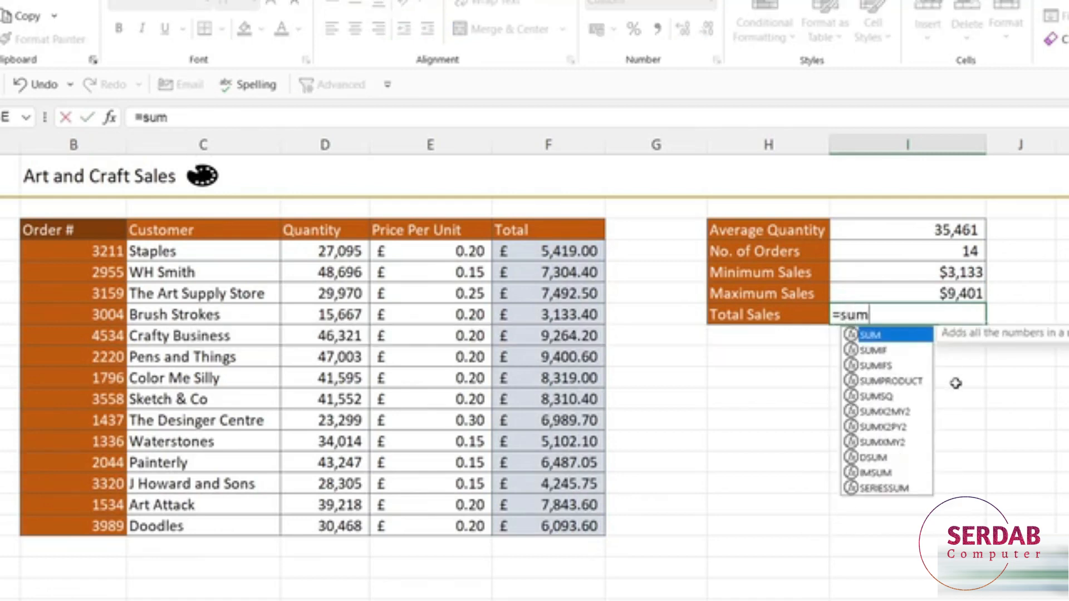
key("Tab")
type("Tota")
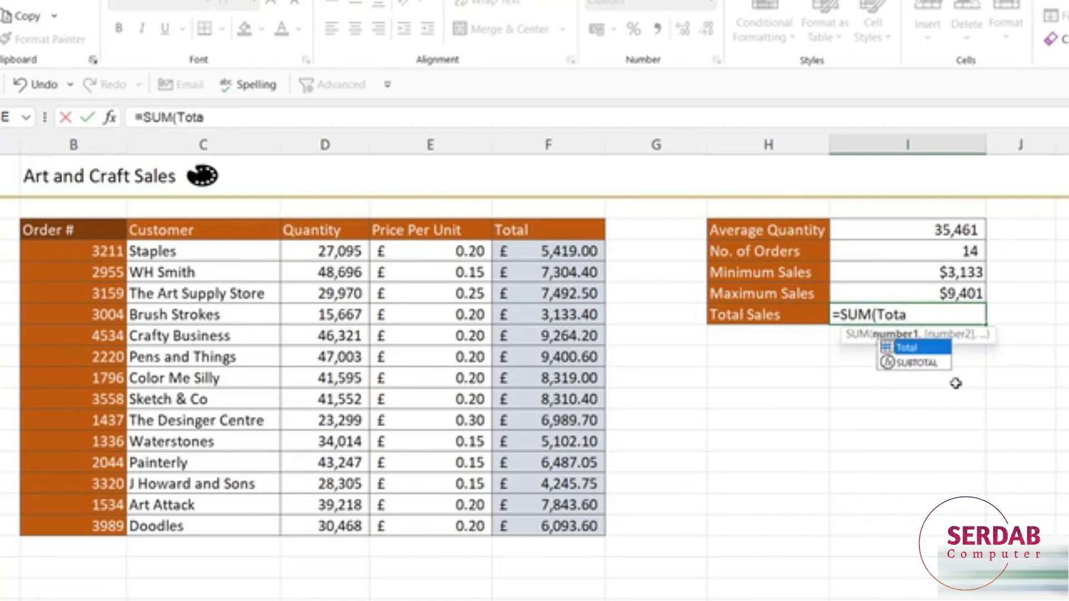
key("Tab")
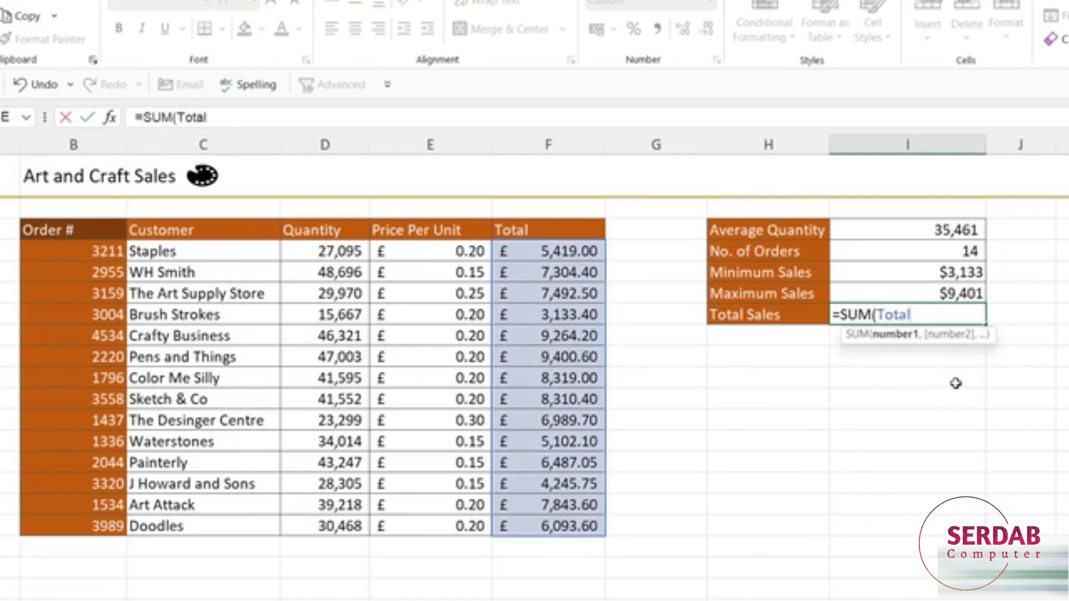
type(")")
key("Return")
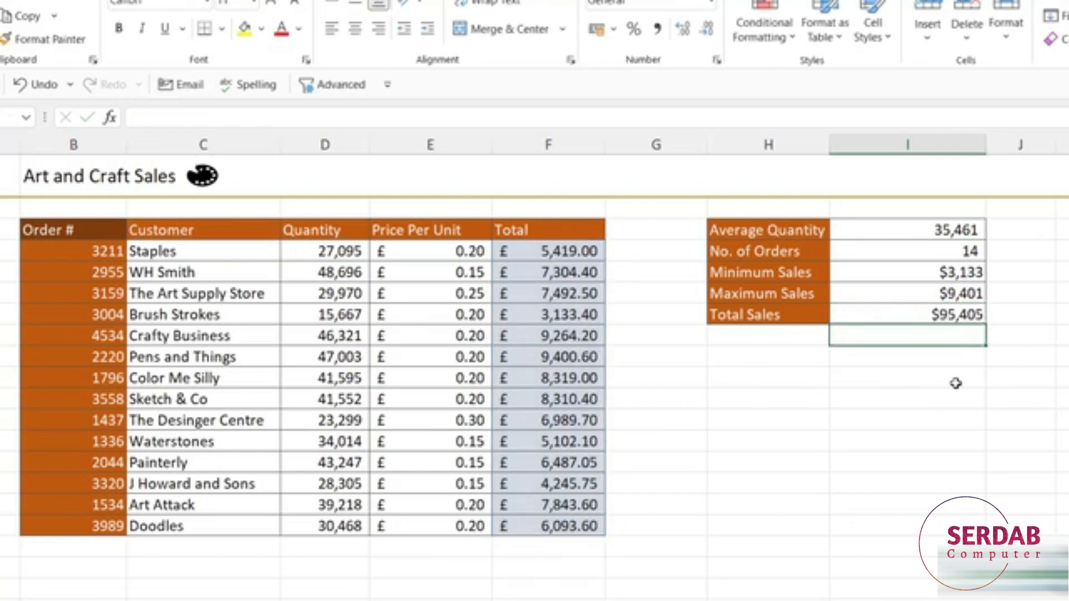
Apply the Accounting number format to the minimum, maximum and total sales results in I5:I7.
left_click_drag(901, 275, 902, 313)
left_click(719, 4)
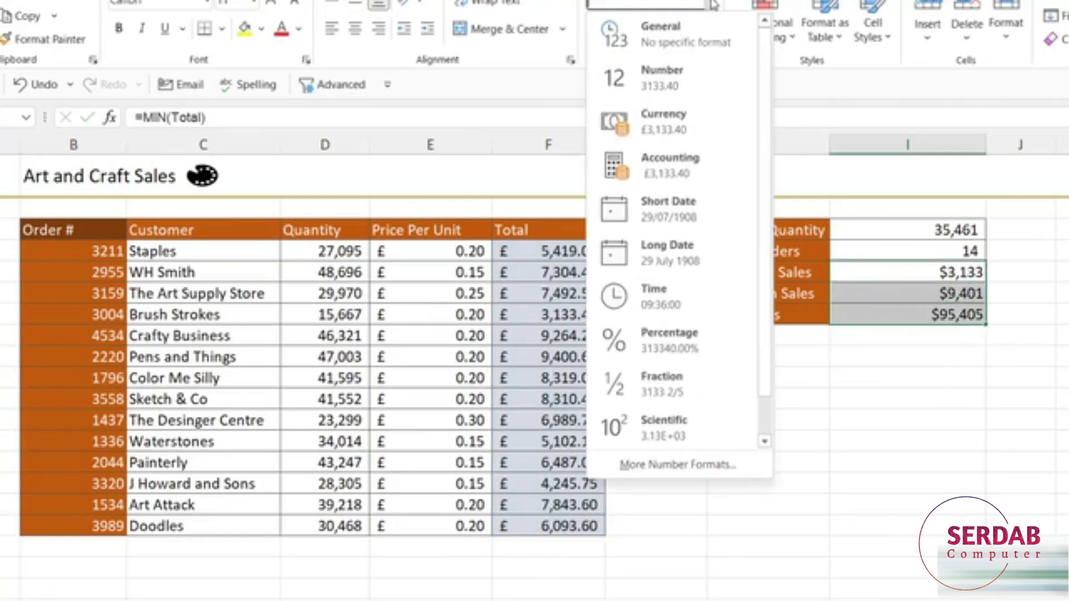
left_click(670, 170)
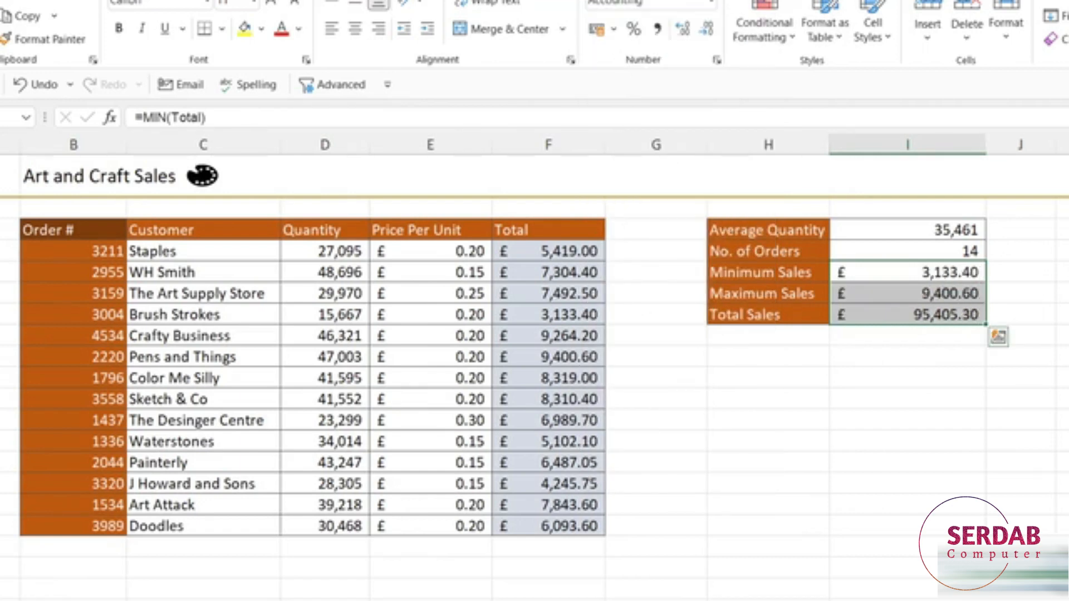
left_click(1061, 314)
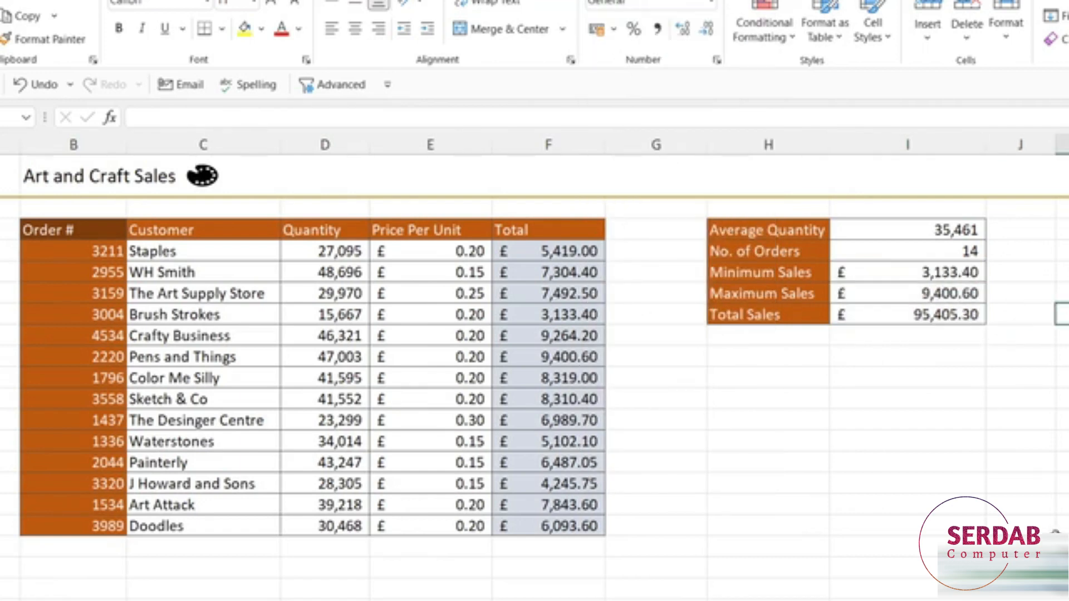
Review the formulas behind the minimum, maximum and total sales results.
left_click(896, 273)
left_click(904, 301)
left_click(915, 315)
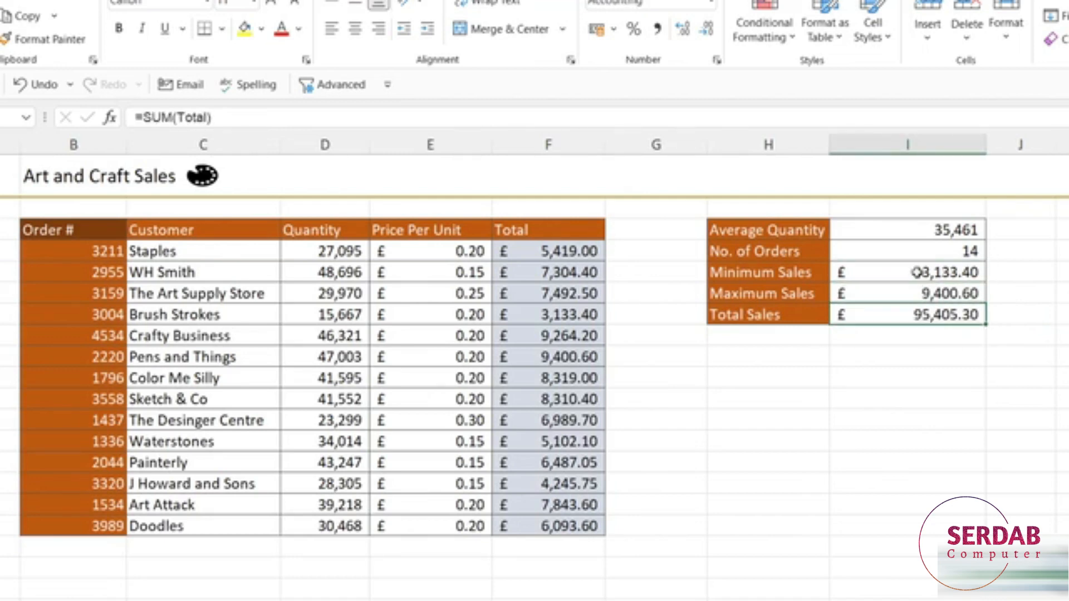
Check which named range the formulas in I5, I6 and I7 refer to.
left_click(916, 273)
left_click(915, 293)
left_click(918, 314)
left_click(908, 276)
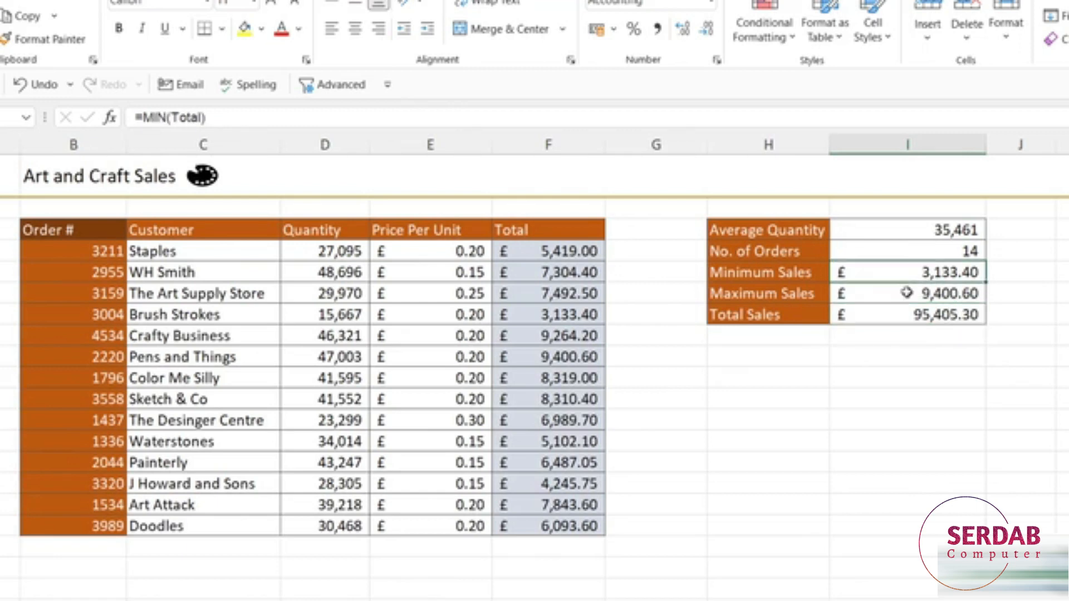
left_click(907, 294)
left_click(914, 314)
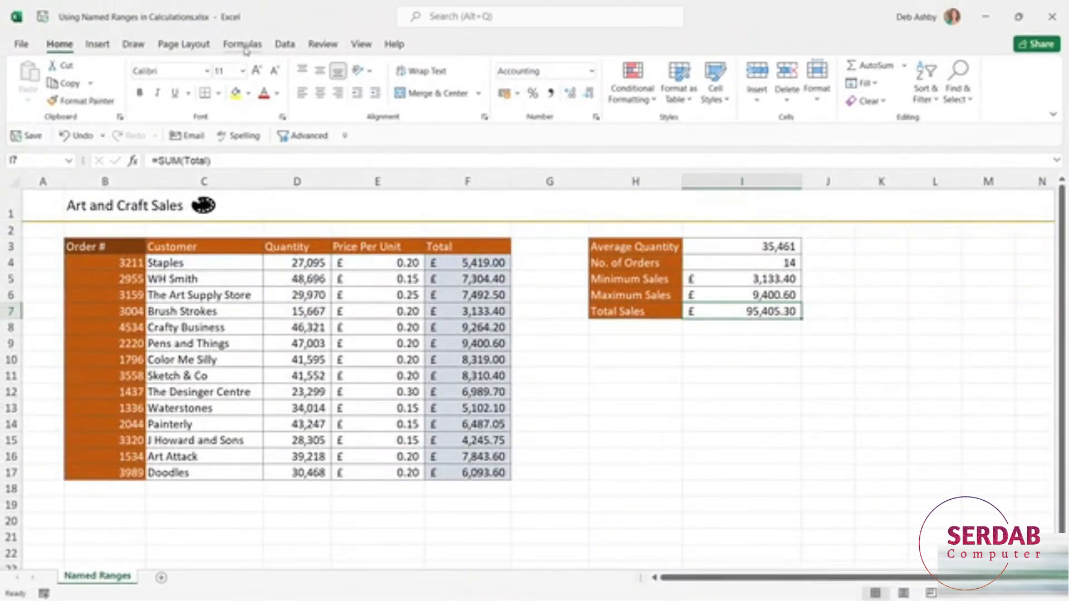
Delete the Total named range from the workbook and inspect the sales results in I5:I7.
left_click(243, 45)
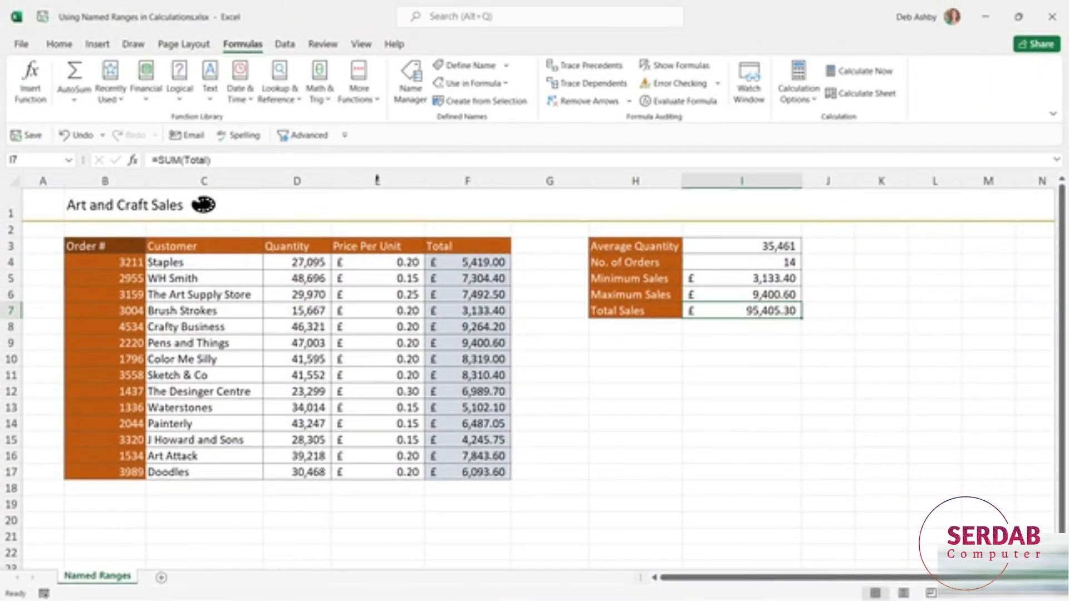
left_click(409, 87)
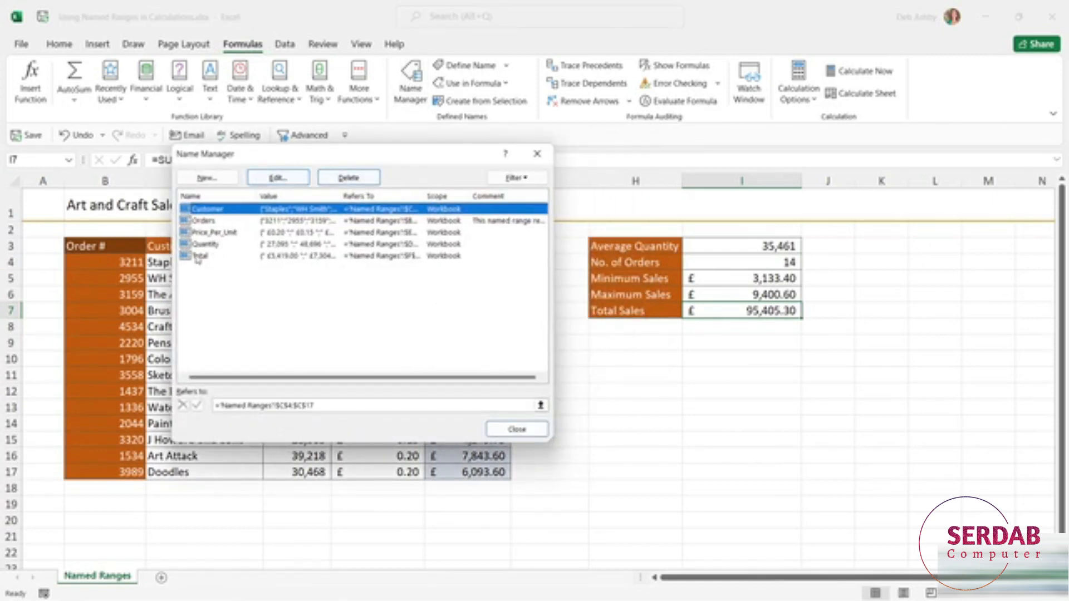
left_click(204, 258)
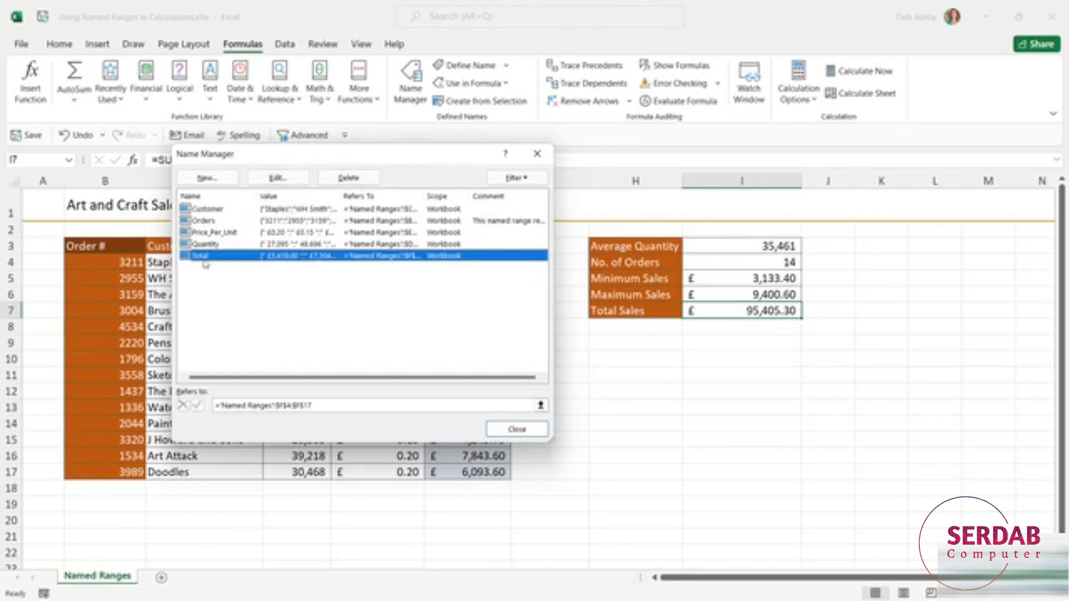
left_click(349, 177)
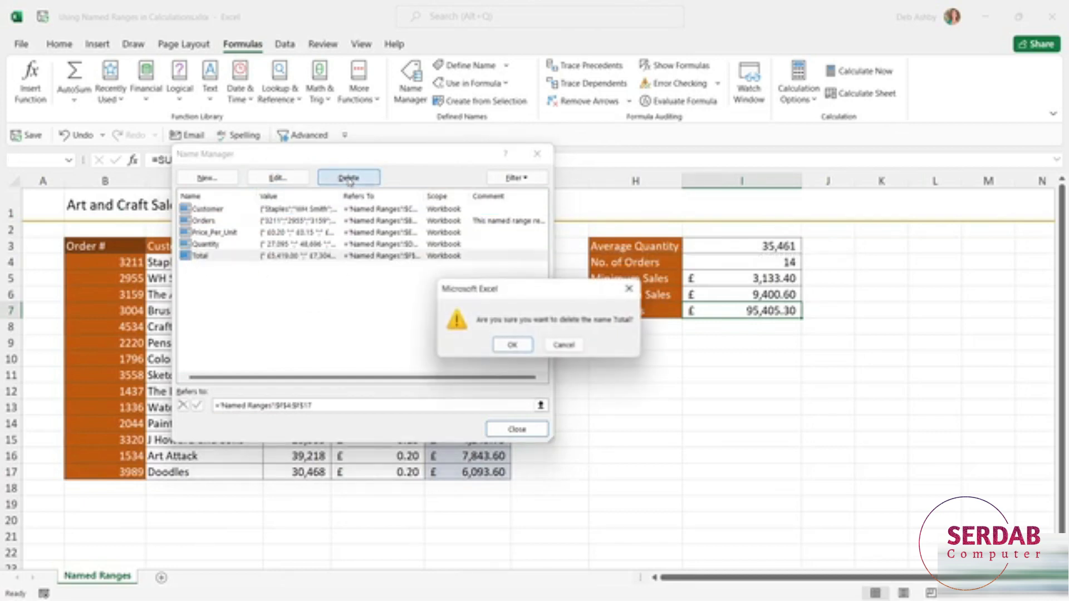
left_click(513, 346)
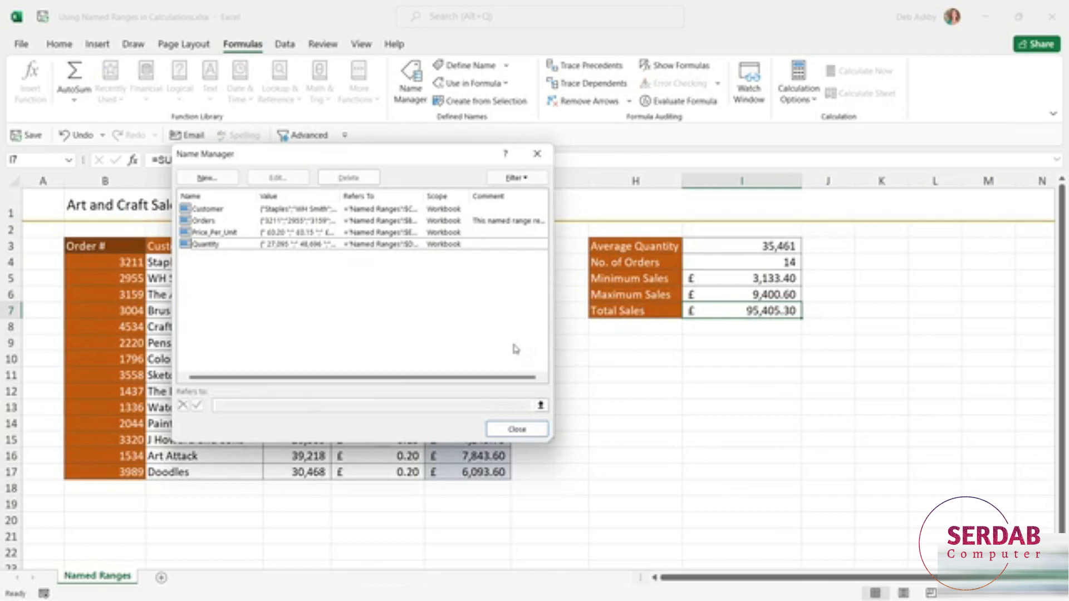
left_click(517, 430)
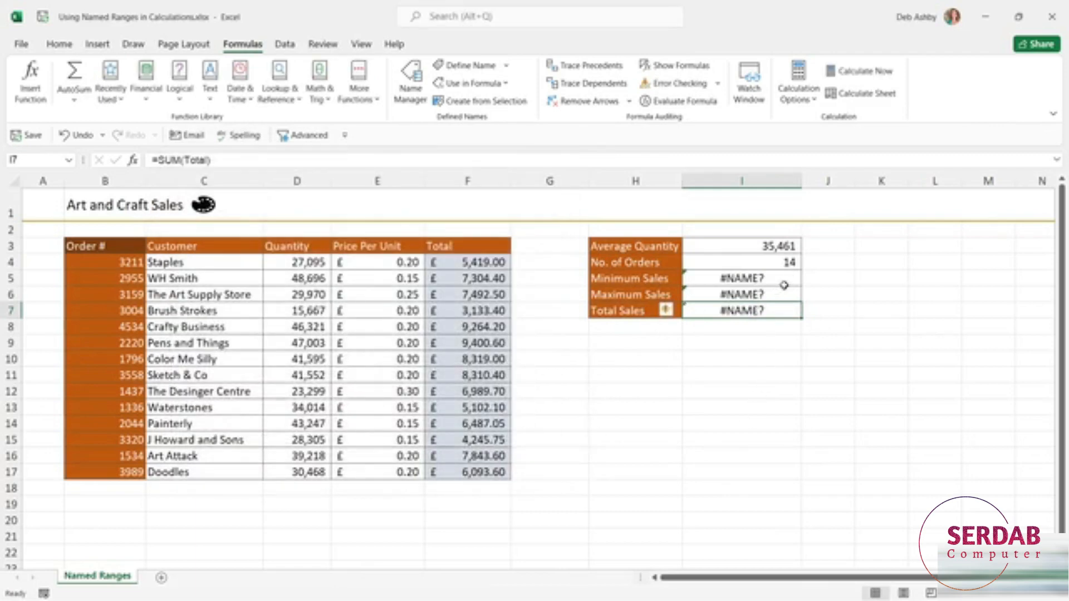
left_click_drag(784, 281, 783, 316)
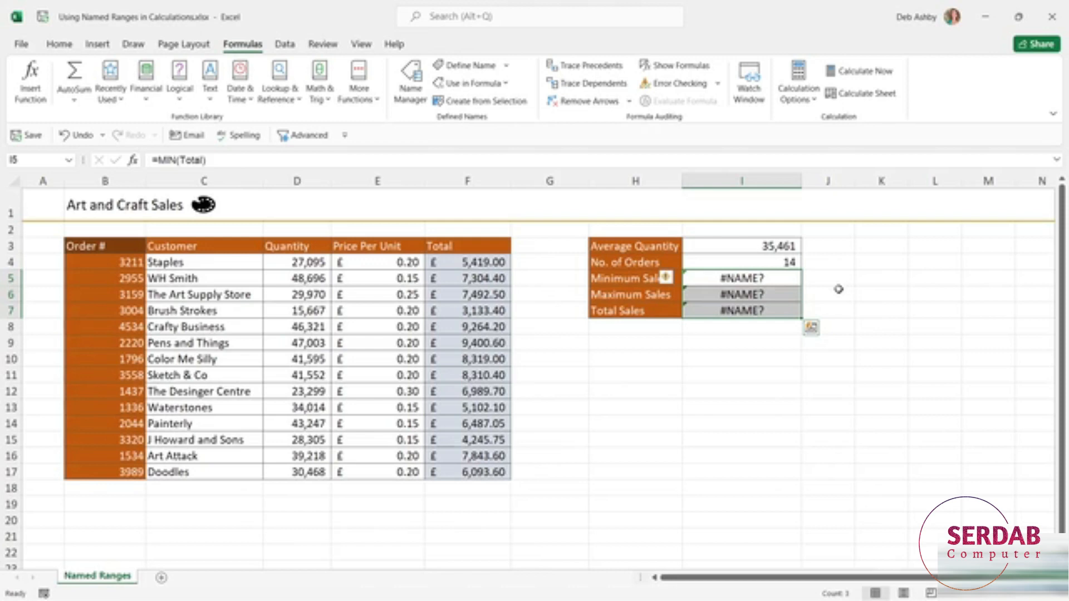
Replace the Total name in the minimum sales formula in I5 with the order totals in F4:F17, giving =MIN(F4#).
double_click(771, 281)
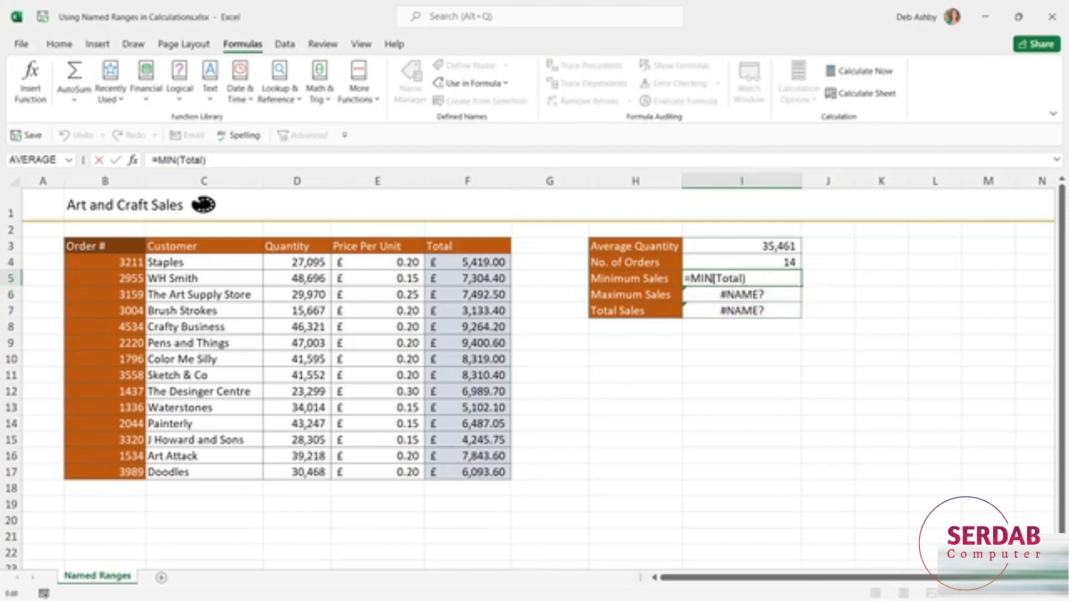
left_click_drag(713, 279, 691, 278)
key("ctrl+Return")
double_click(748, 278)
key("BackSpace")
key("BackSpace")
key("BackSpace")
key("BackSpace")
key("BackSpace")
key("BackSpace")
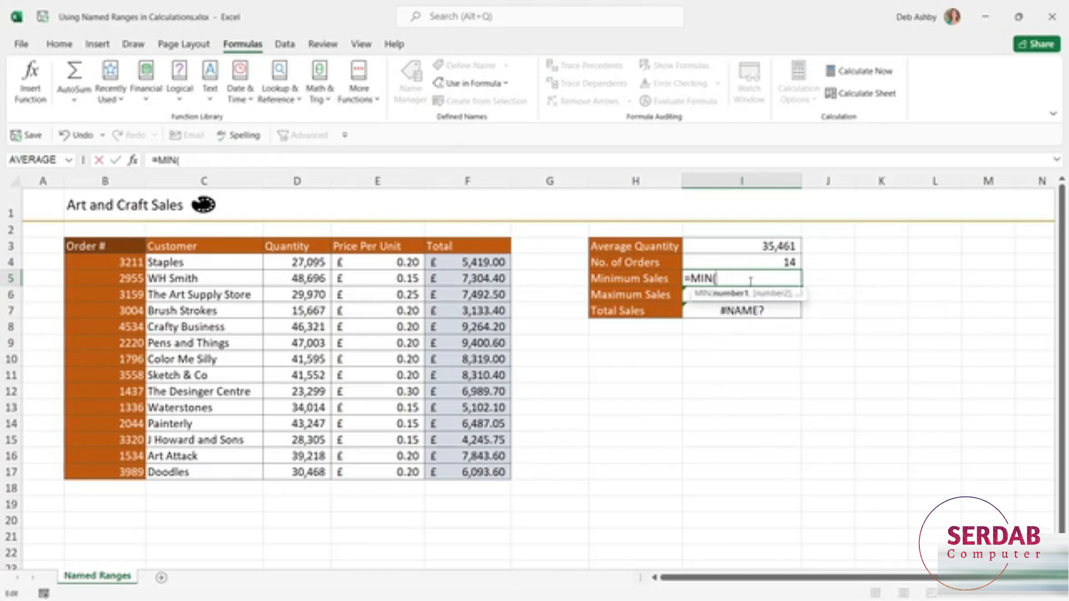
left_click_drag(454, 263, 501, 473)
type(")")
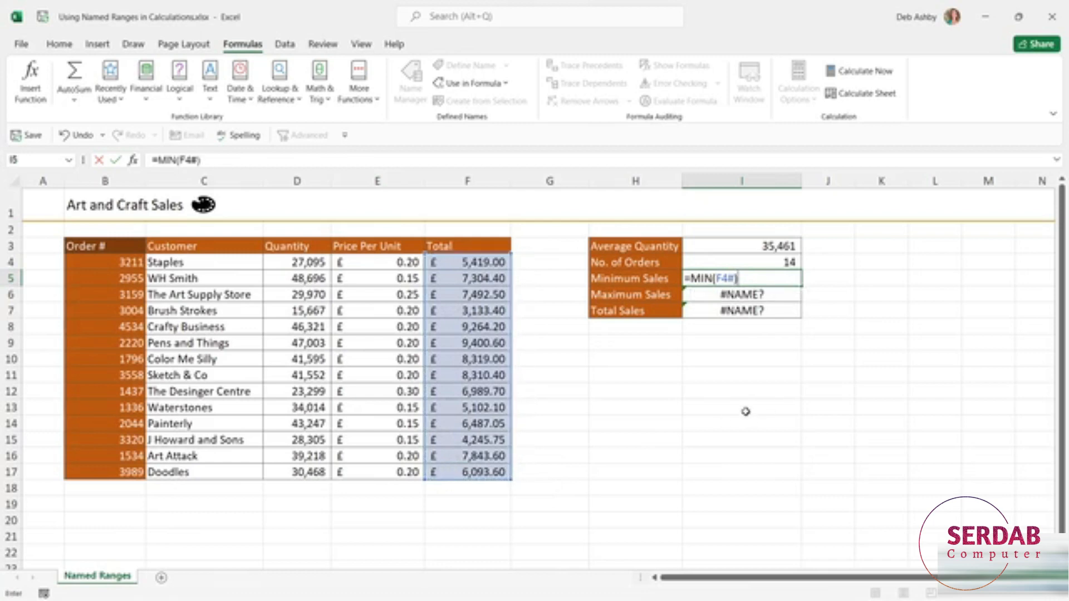
key("ctrl+Return")
key("Return")
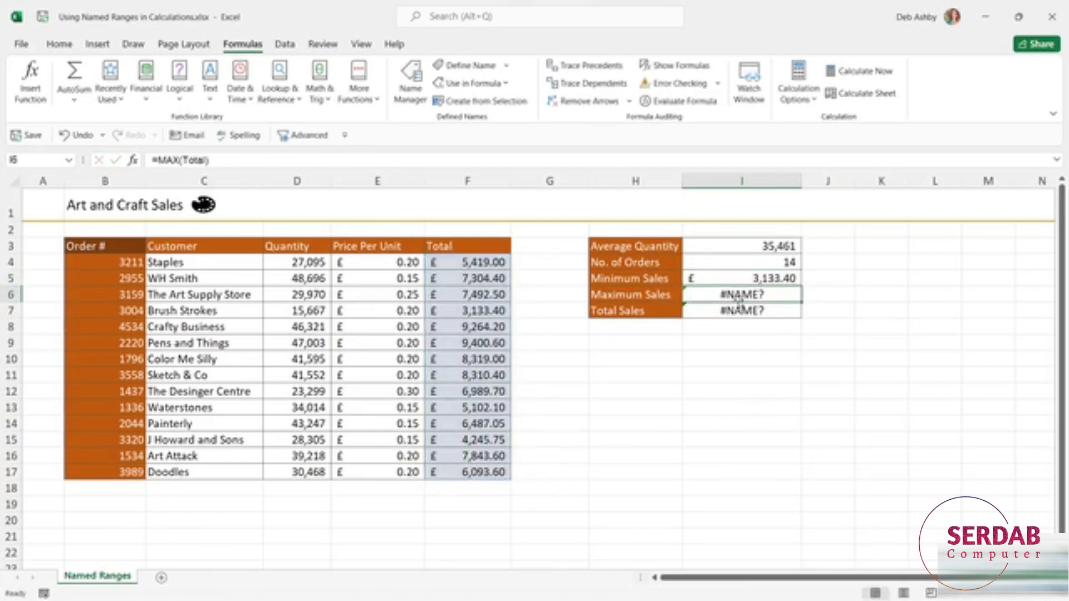
Create a named range from the selection F3:F17, using the top row header Total as its name.
left_click_drag(468, 252, 470, 471)
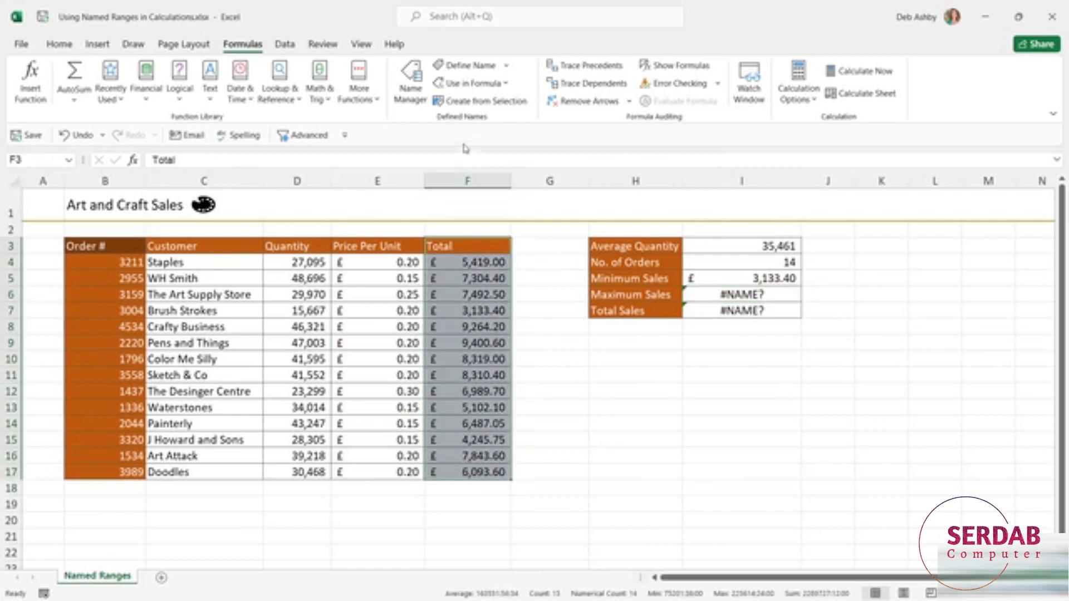
left_click(482, 103)
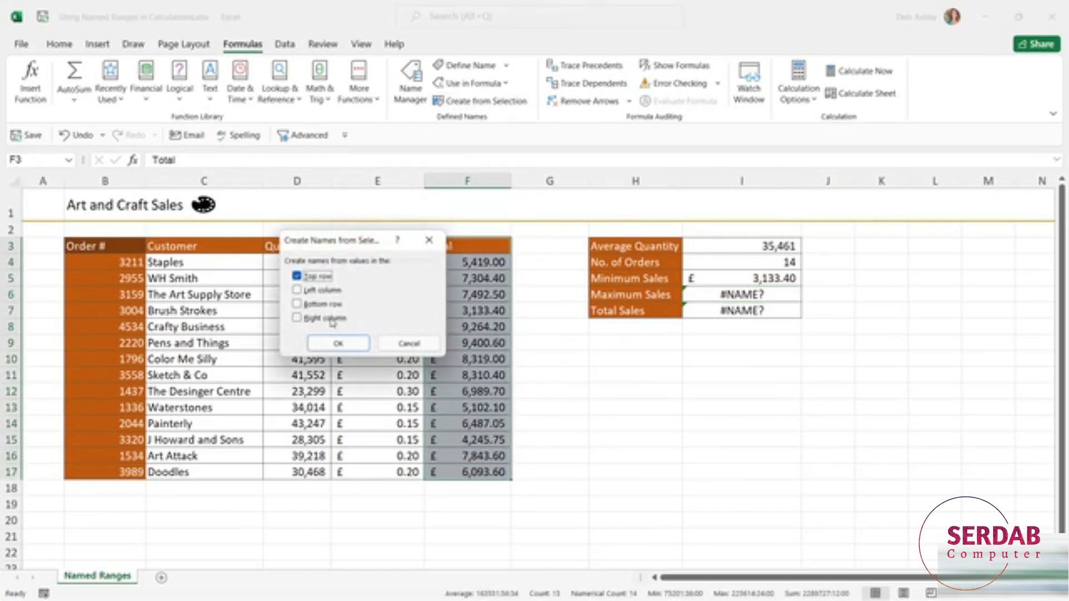
left_click(335, 344)
Check the maximum and total sales formulas in I6 and I7 against the recreated Total name.
left_click(724, 295)
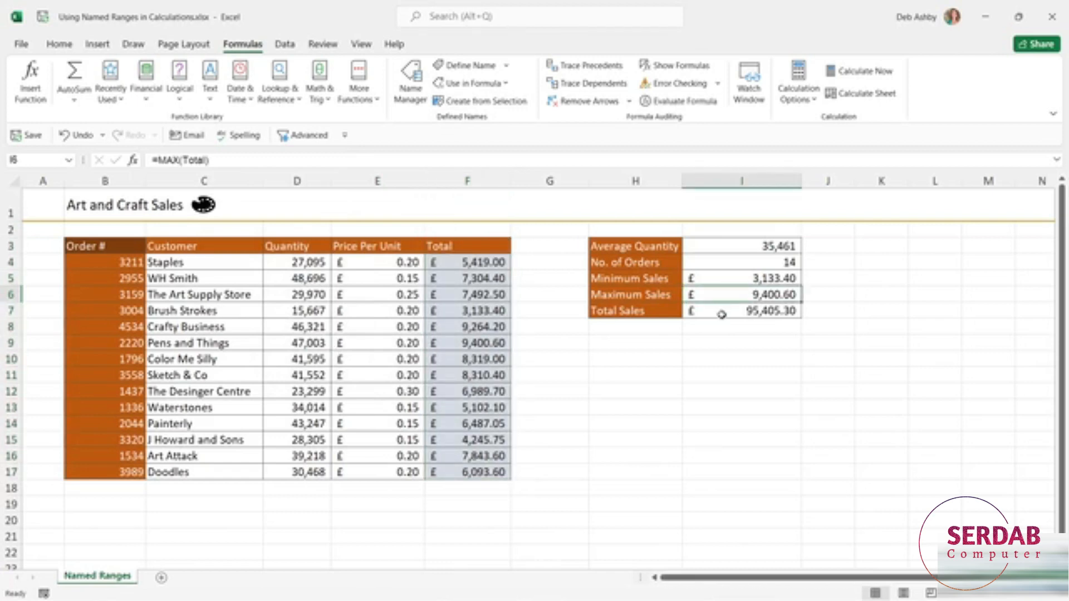
left_click(722, 312)
left_click(722, 297)
left_click(723, 311)
left_click(880, 299)
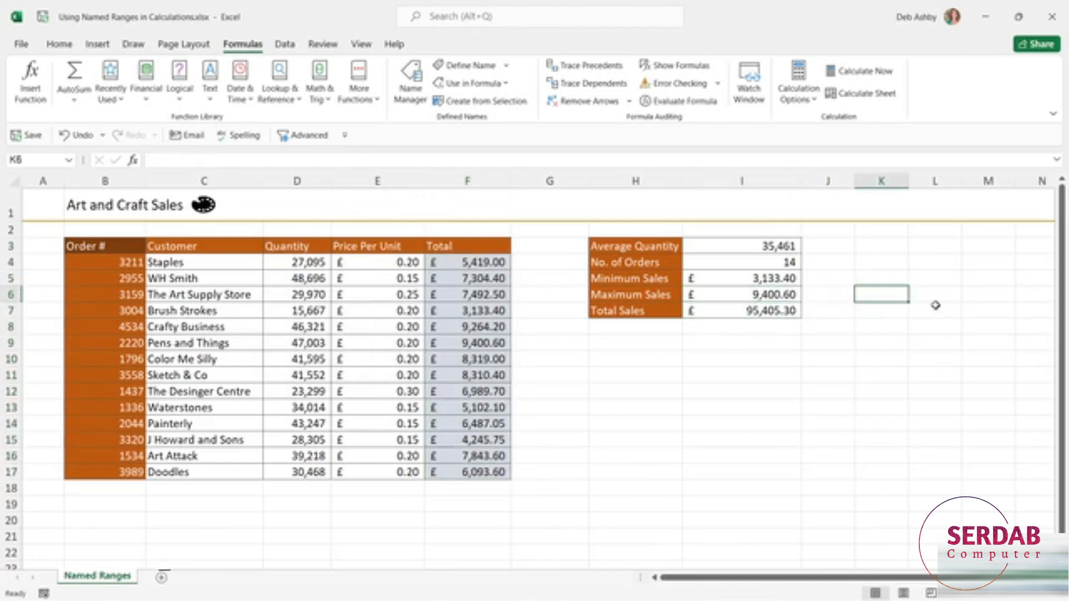